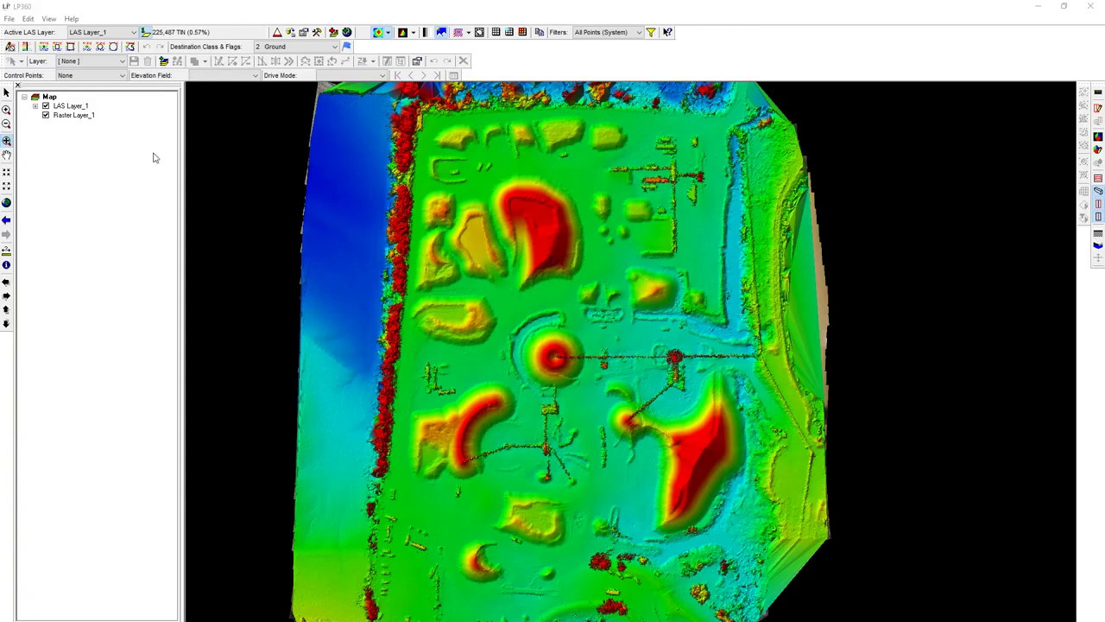
Step: Rename the existing LAS layer as November LAS
left_click(77, 108)
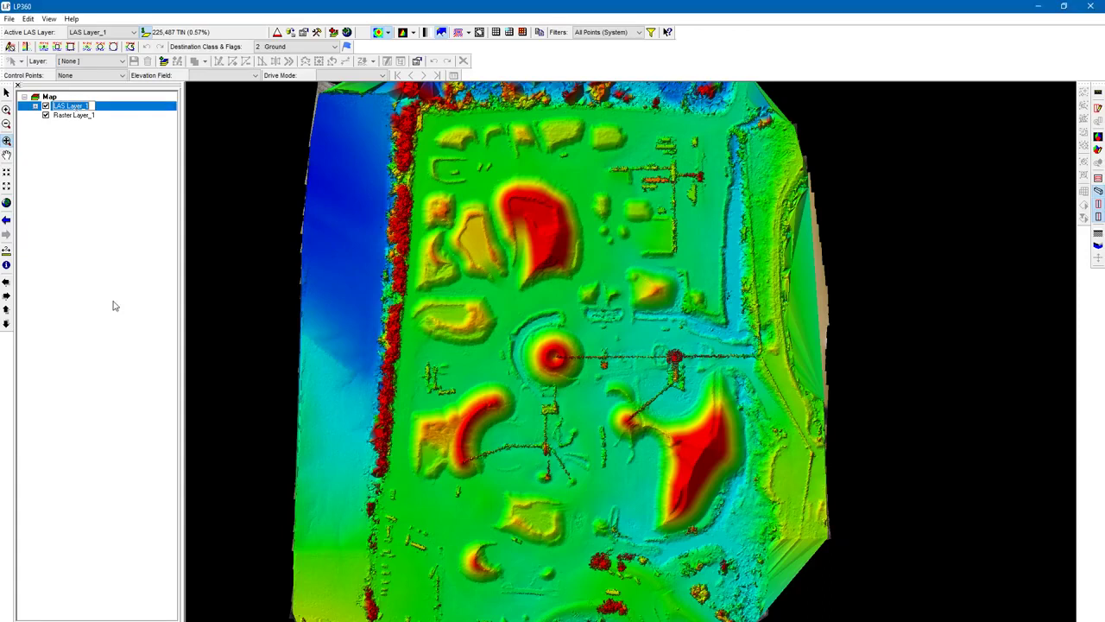
type("N")
left_click(130, 341)
left_click(75, 108)
left_click(57, 105)
type("November LAS")
key("Return")
Step: Rename the existing raster layer as November Ortho
left_click(80, 119)
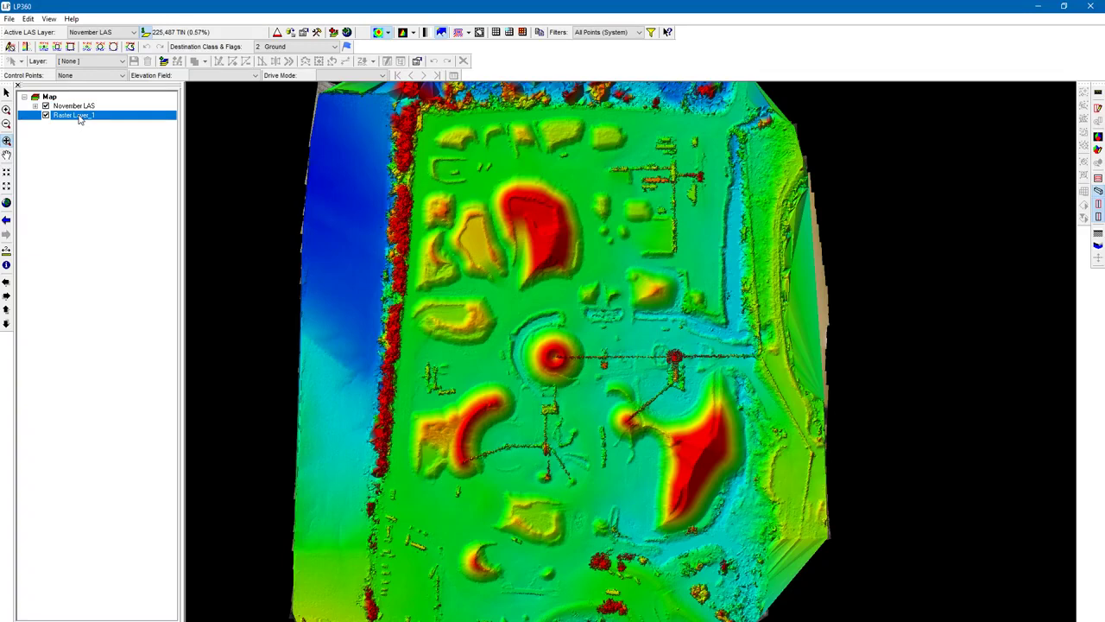
left_click(78, 117)
type("November Ortho")
key("Return")
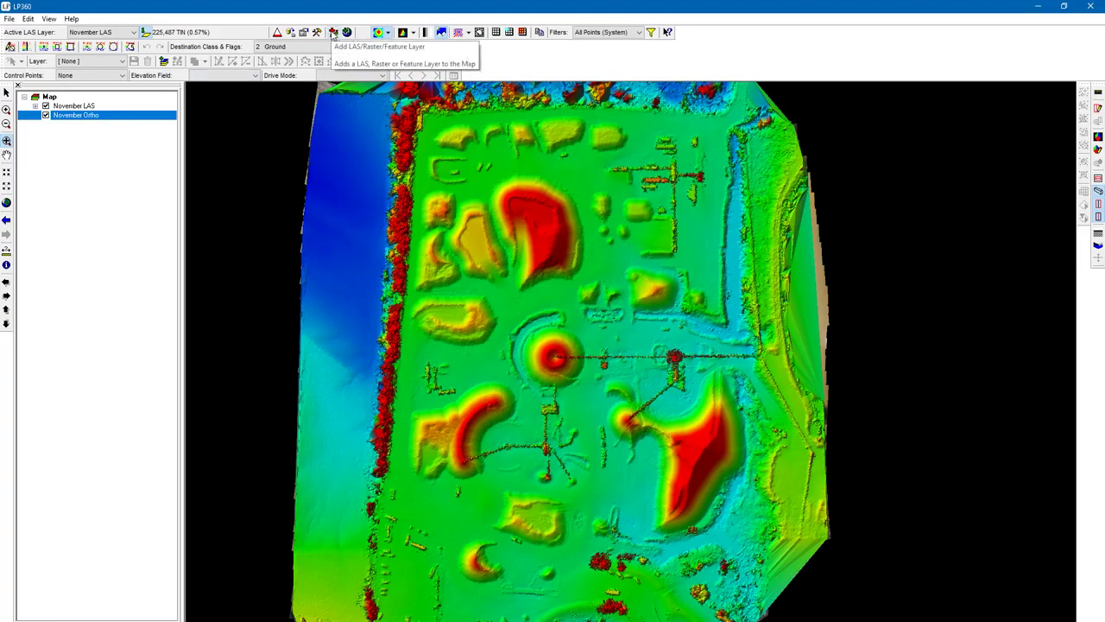
Step: Add Point-Cloud2.las from the AJAX-2 LAS folder to the LAS files list for loading
left_click(333, 33)
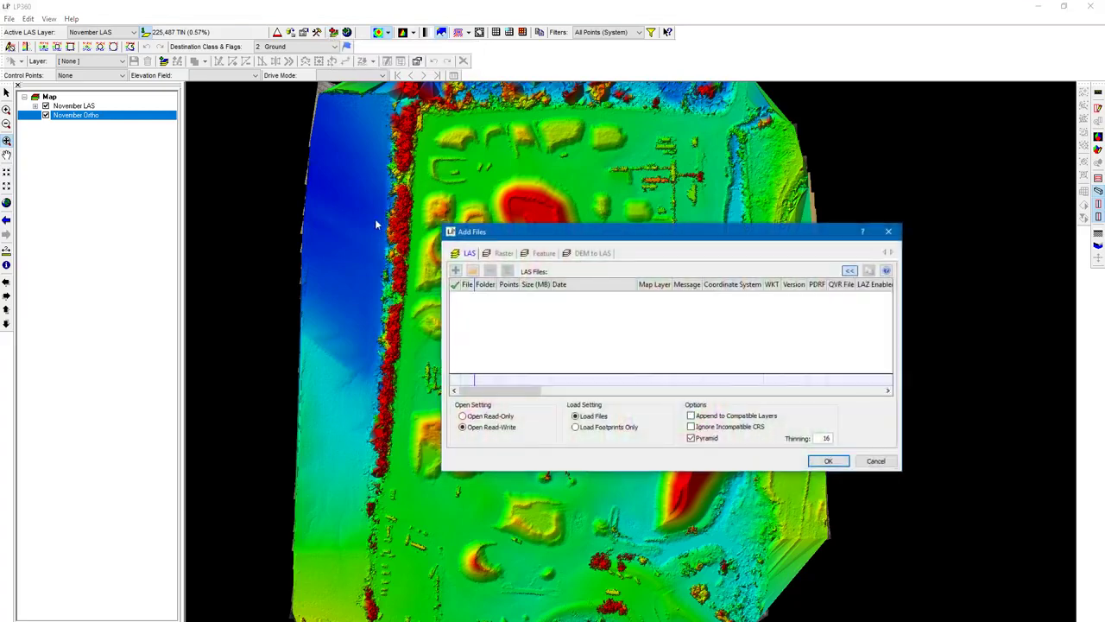
left_click(888, 231)
left_click(334, 32)
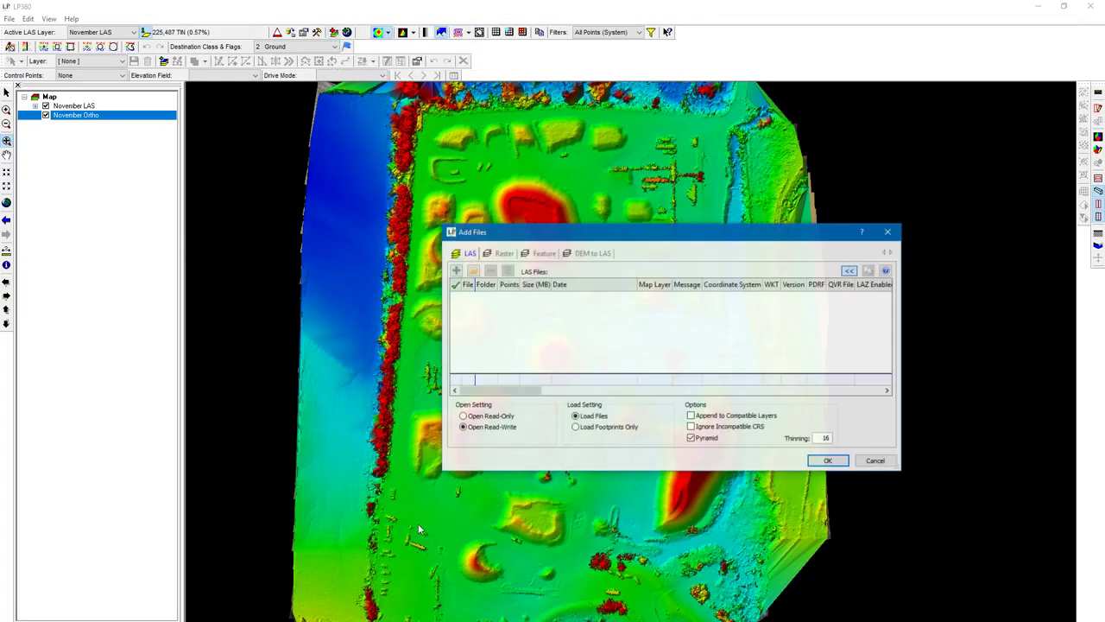
left_click(455, 273)
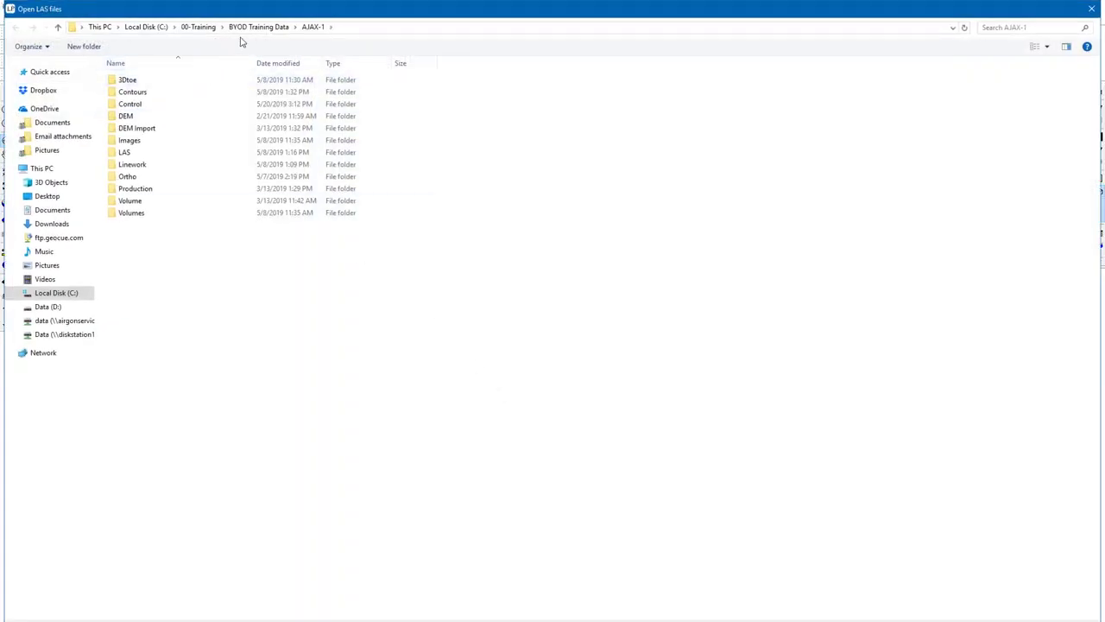
left_click(259, 27)
double_click(212, 103)
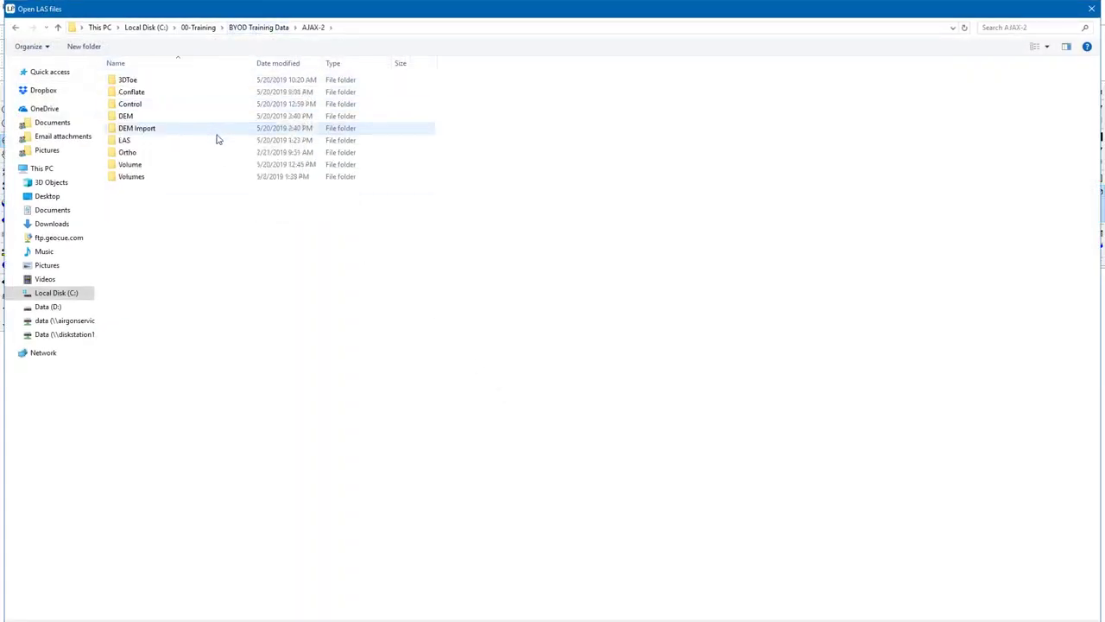
double_click(216, 140)
left_click(222, 83)
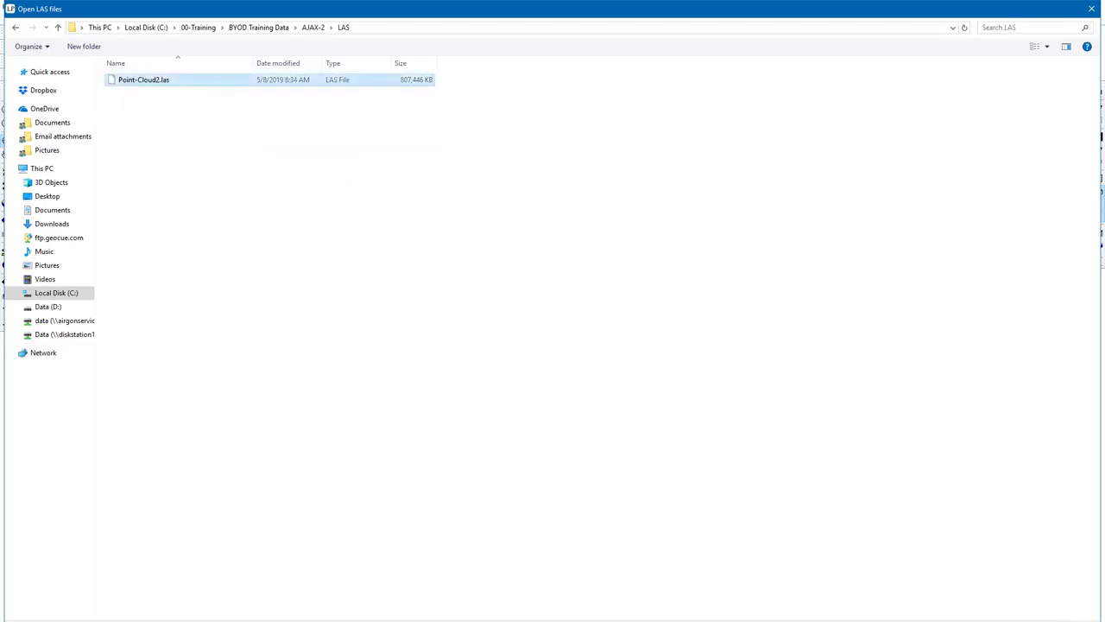
key("Return")
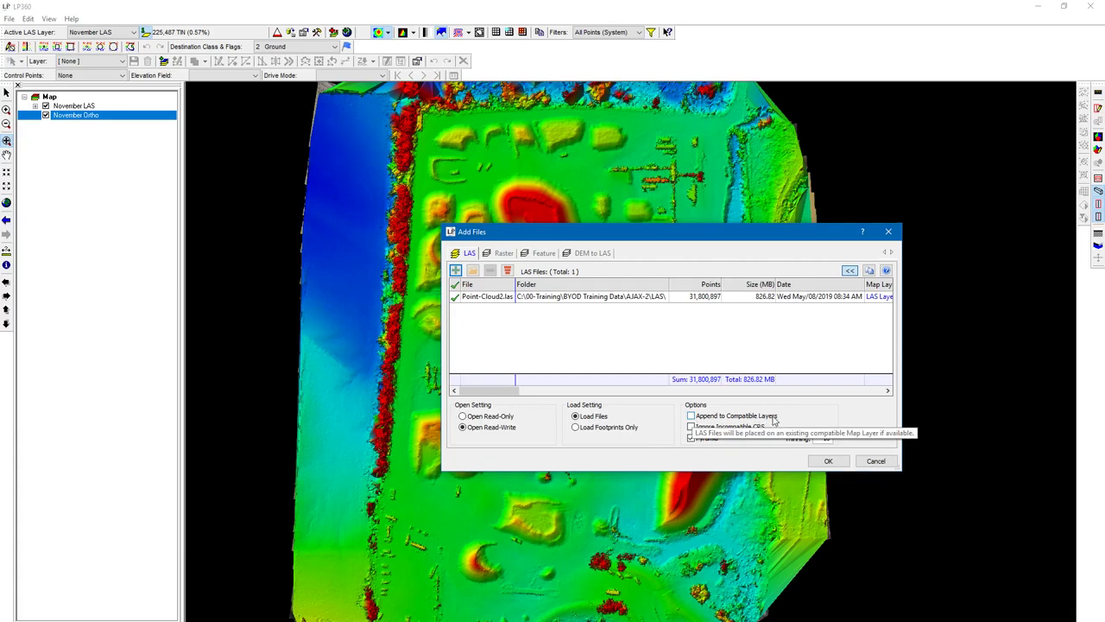
Step: Add Ortho2.tif from the AJAX-2 Ortho folder to the raster files and load both files as new map layers
left_click(502, 253)
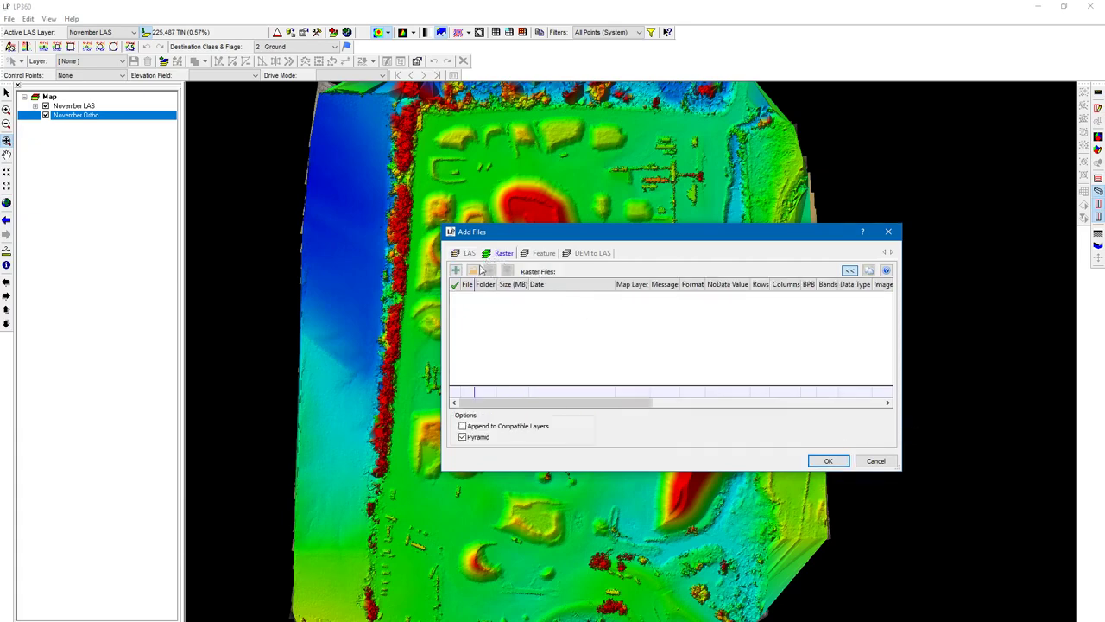
left_click(457, 274)
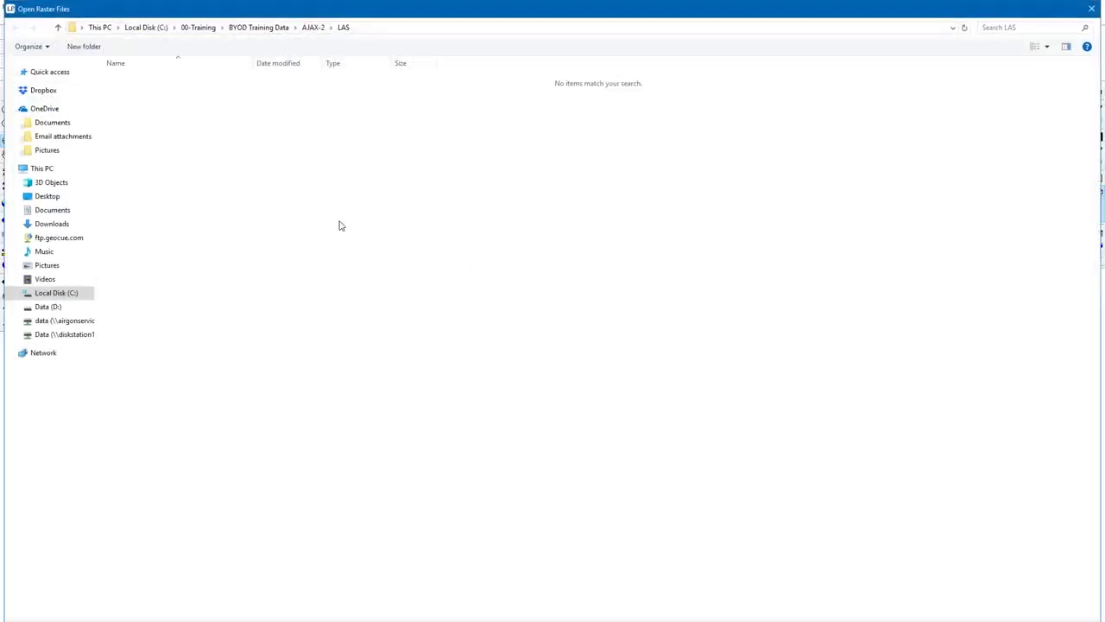
left_click(58, 27)
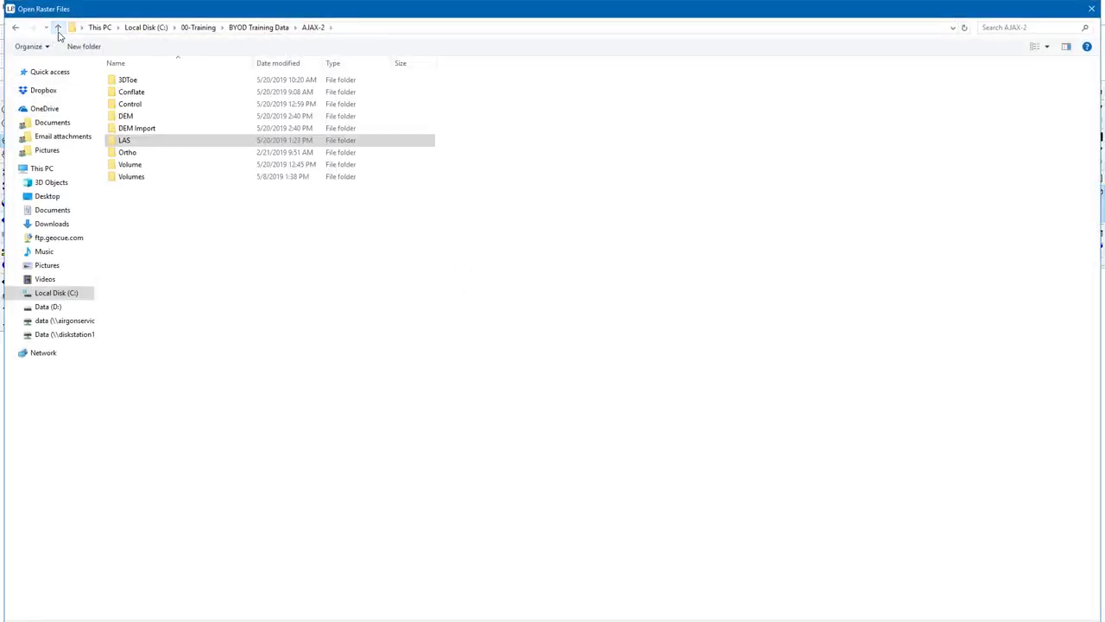
double_click(161, 152)
left_click(197, 89)
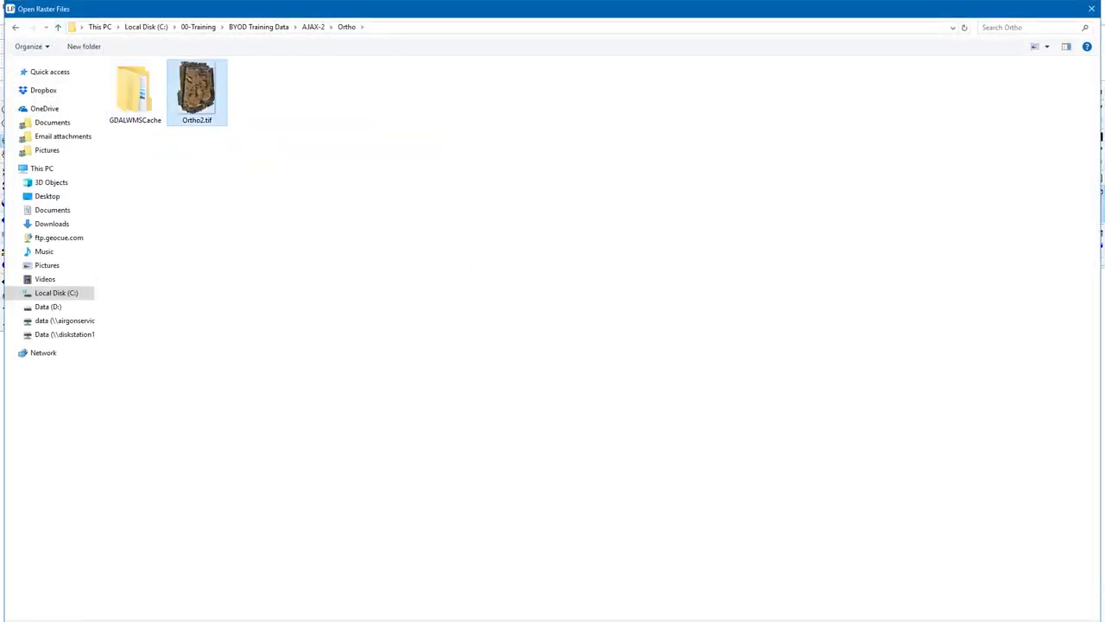
key("Return")
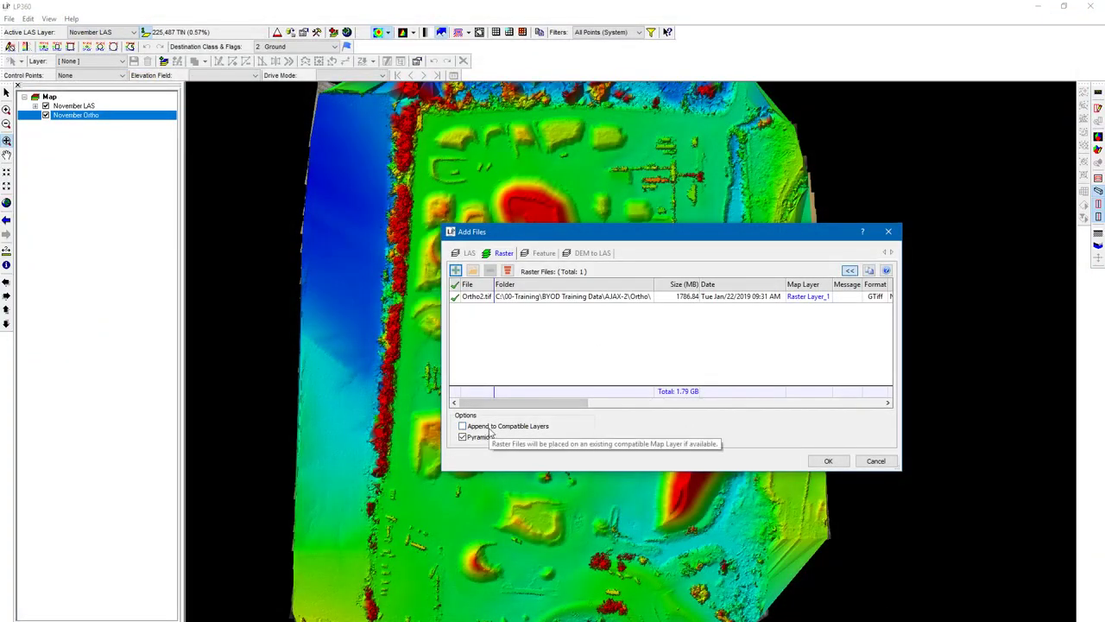
left_click(830, 460)
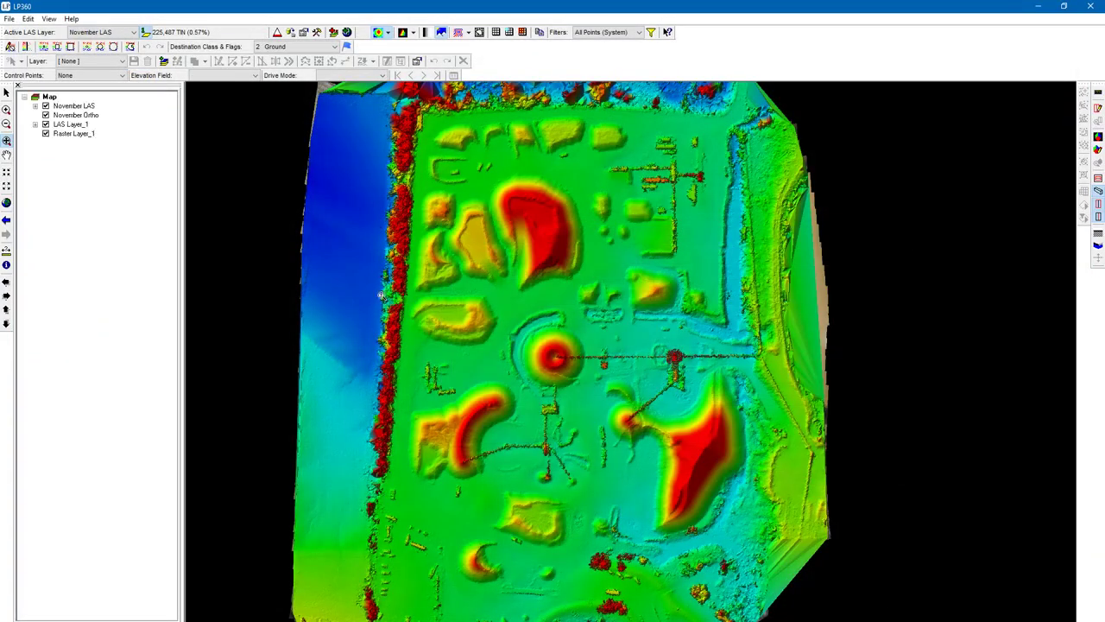
Step: Rename the newly loaded LAS layer as December LAS
left_click(76, 127)
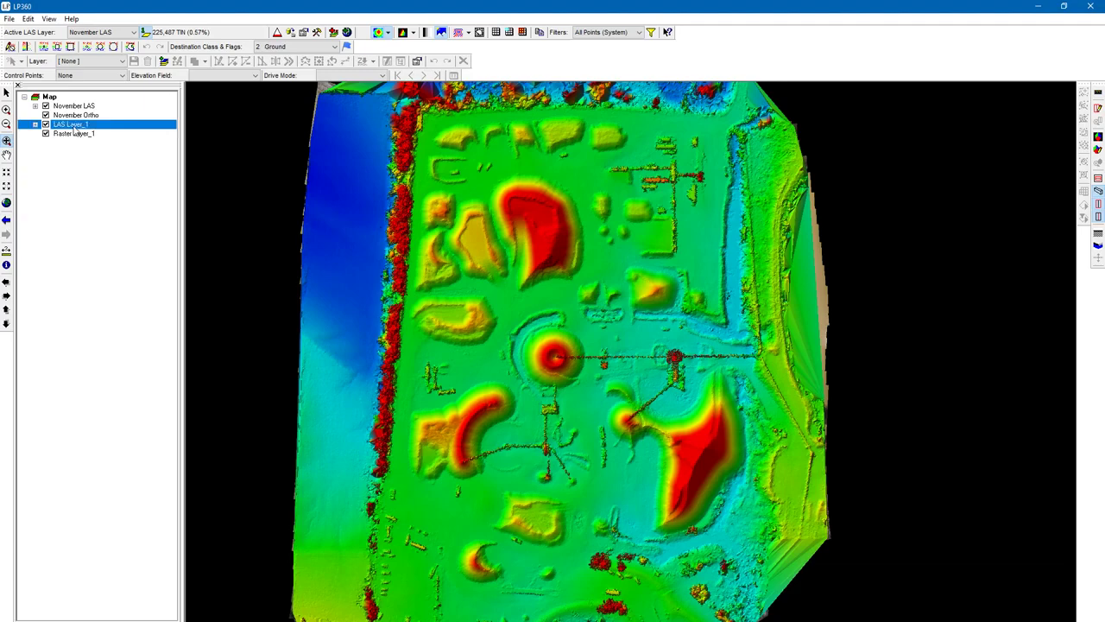
left_click(76, 127)
type("Dem")
key("BackSpace")
type("cember LAS")
Step: Rename the newly loaded raster layer as December Ortho
left_click(76, 136)
left_click(76, 135)
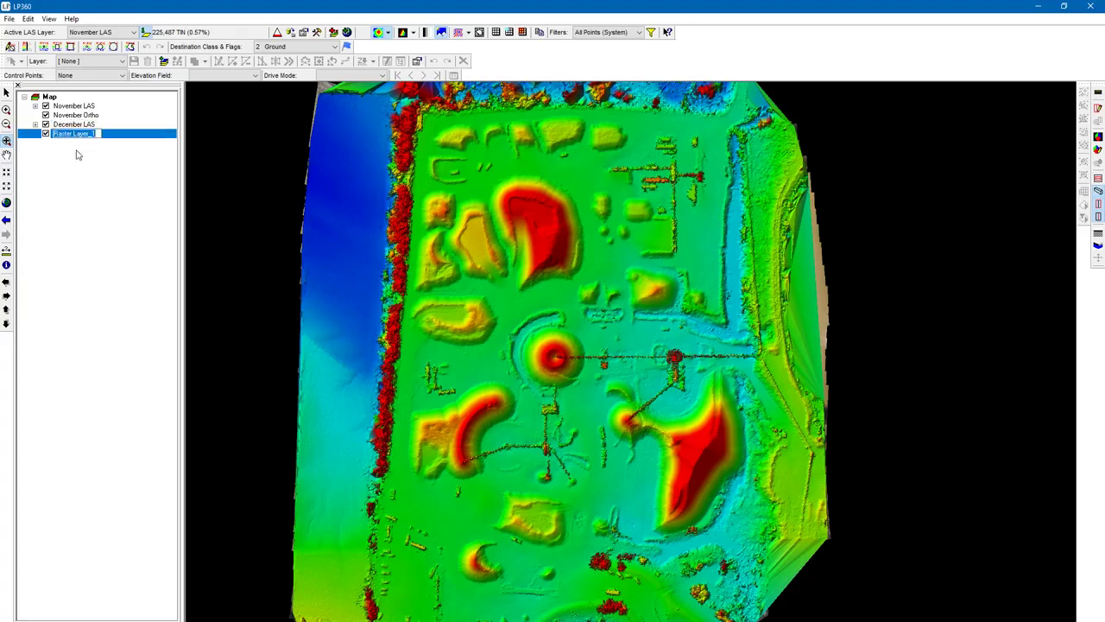
type("December Ortho")
key("Return")
Step: Move the December LAS layer directly below November LAS and make it the active LAS layer
left_click_drag(84, 127, 87, 111)
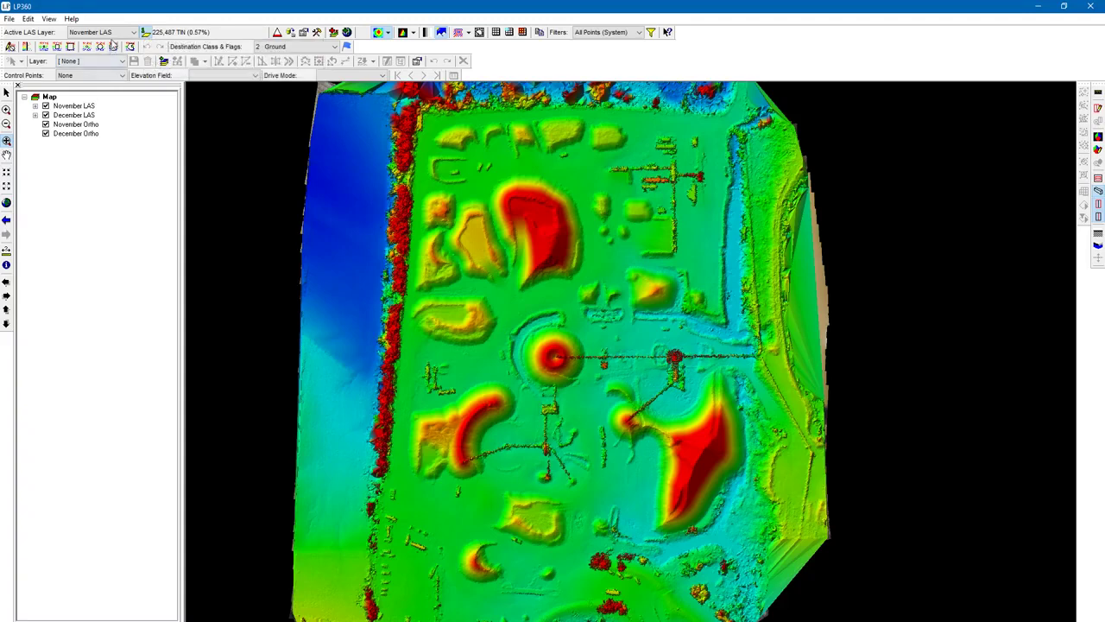
left_click(117, 35)
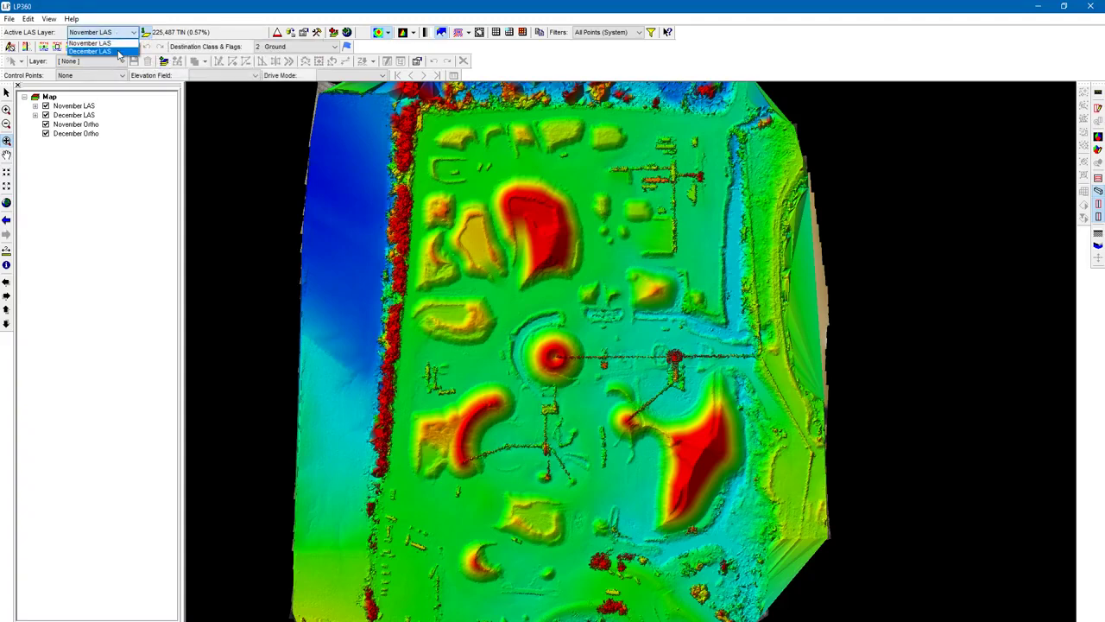
left_click(95, 51)
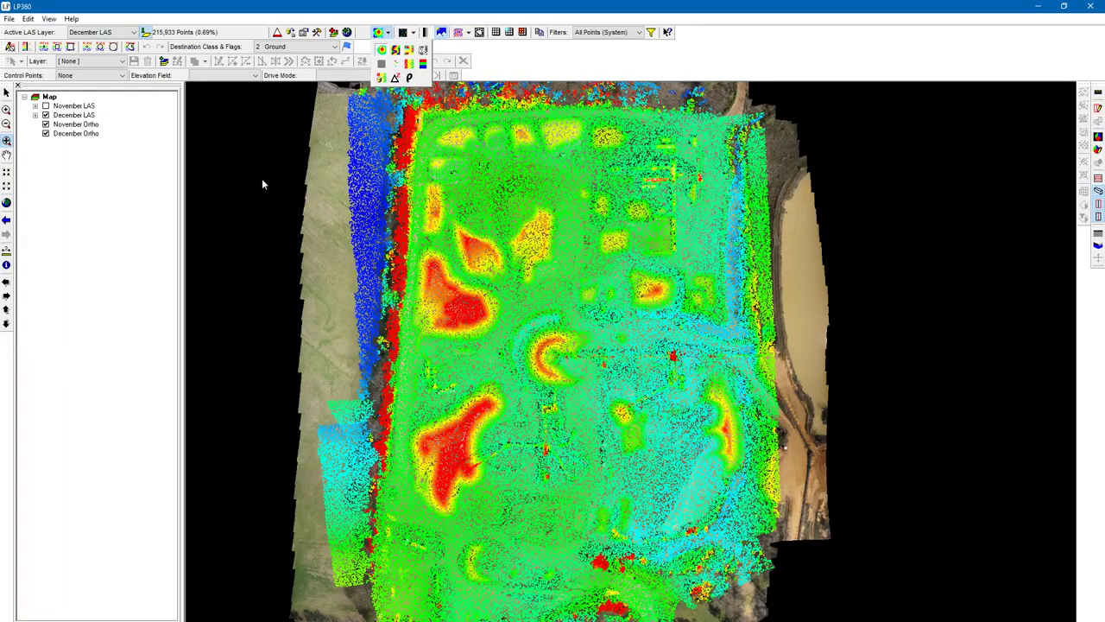
Step: Display the December LAS layer as a TIN surface instead of points
left_click(413, 33)
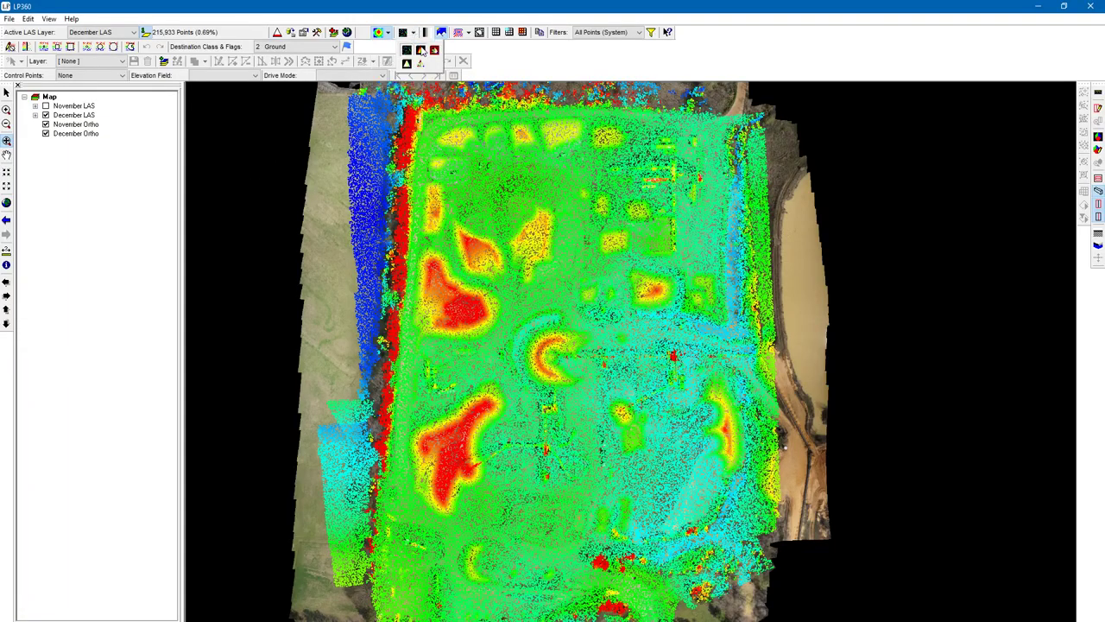
left_click(422, 50)
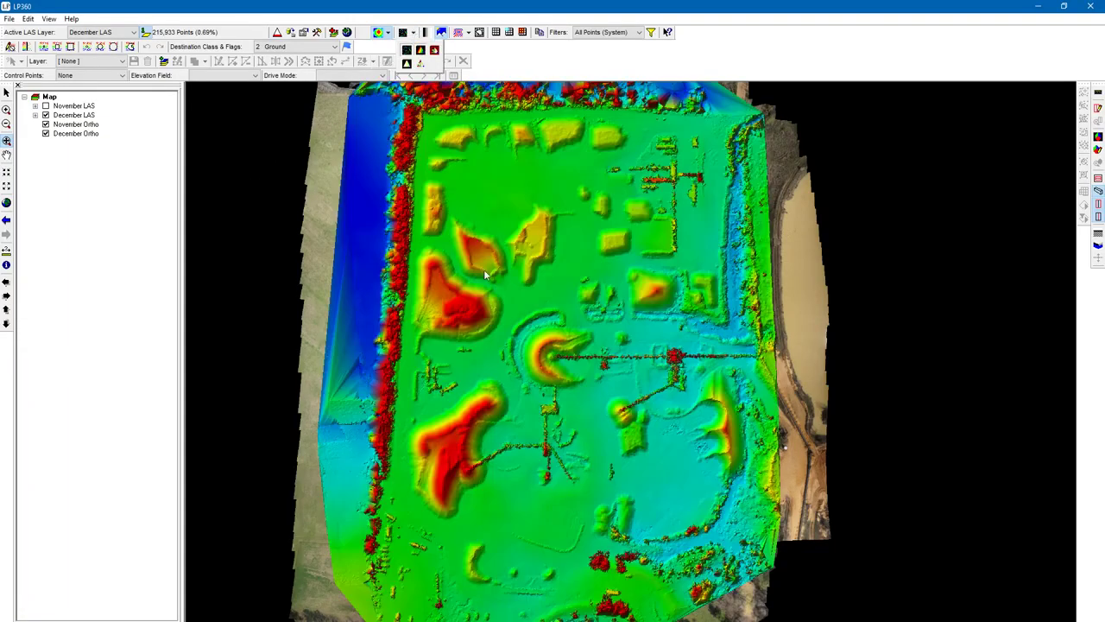
left_click(413, 32)
left_click(417, 32)
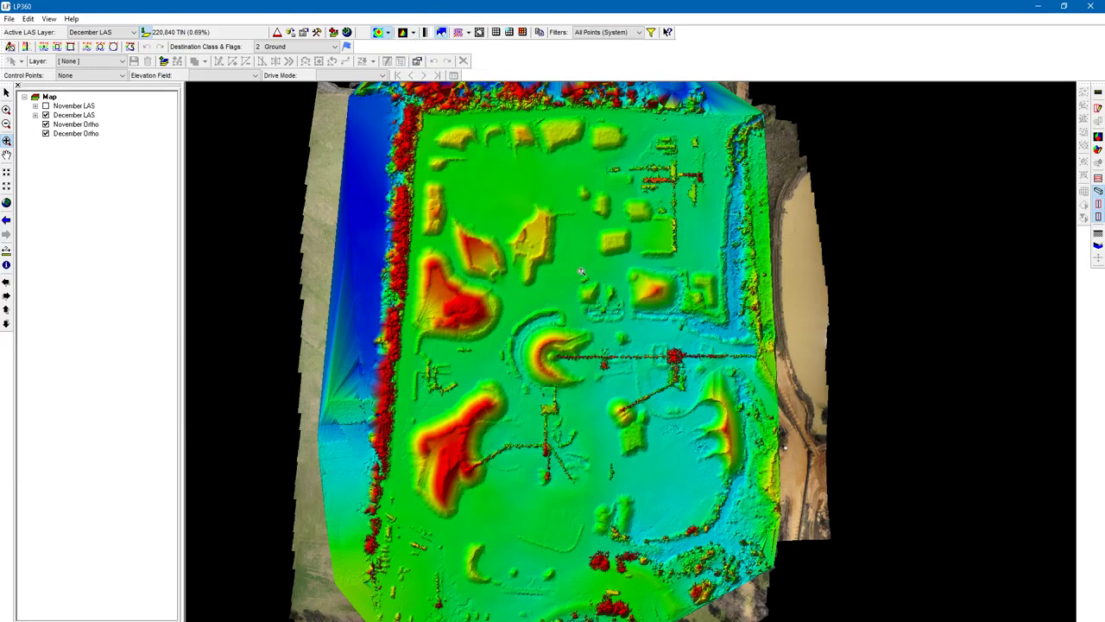
Step: Start a new feature layer with the 3-D Polygon geometry type
scroll(537, 197, "up", 4)
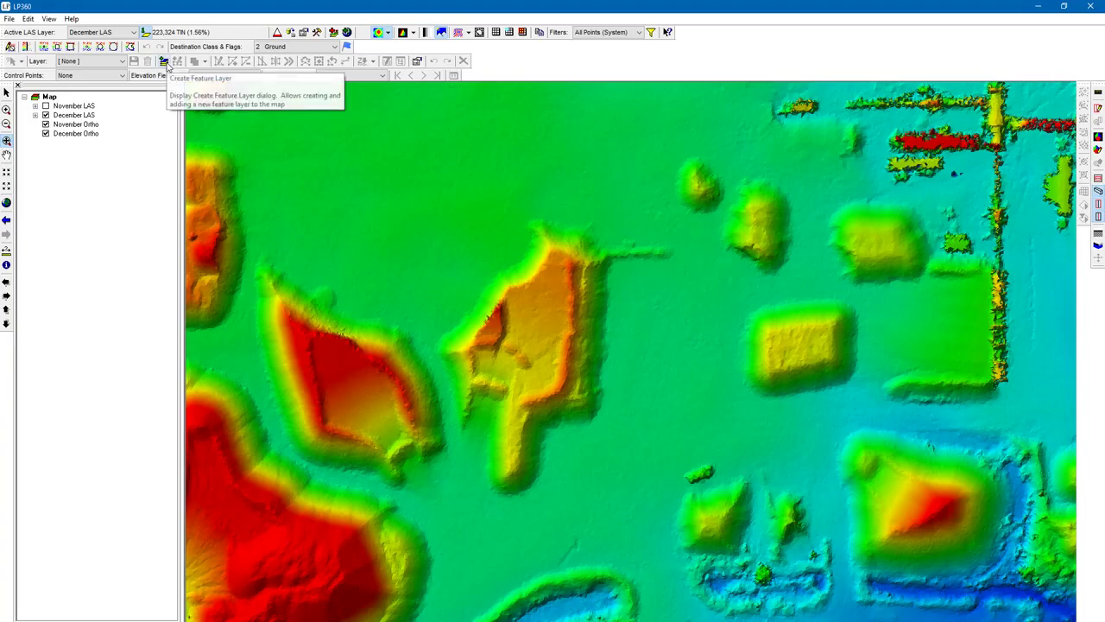
left_click(164, 62)
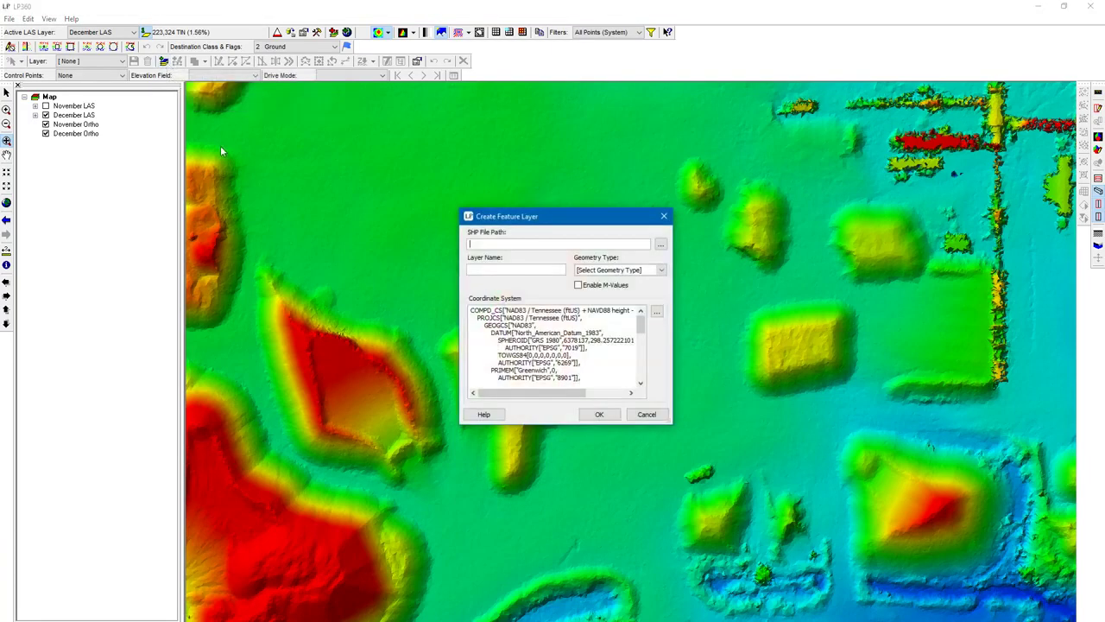
left_click(663, 270)
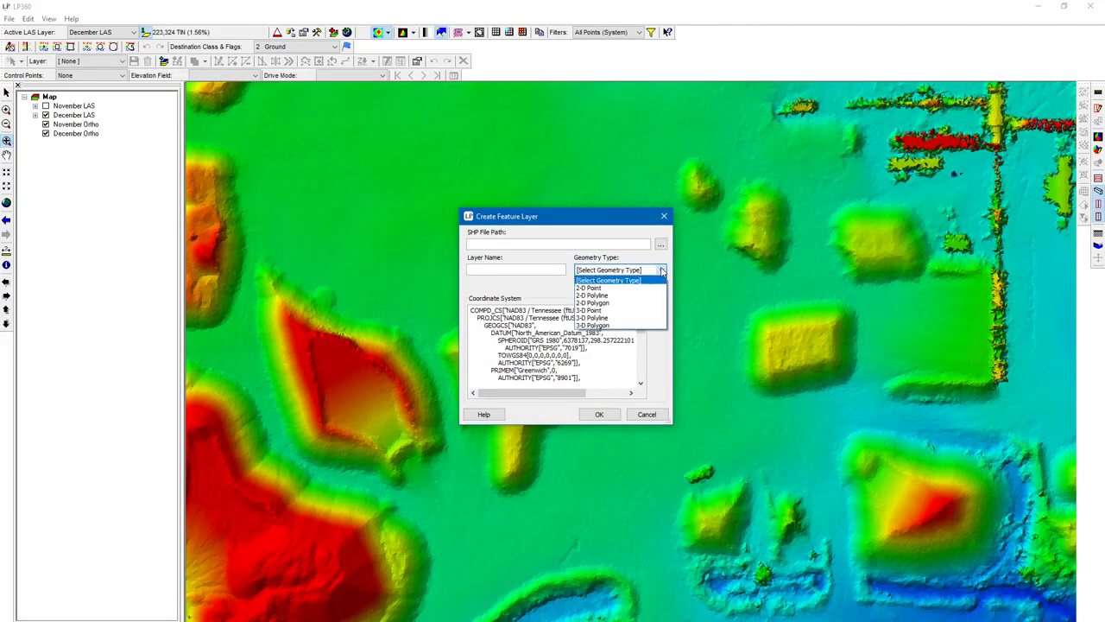
left_click(648, 327)
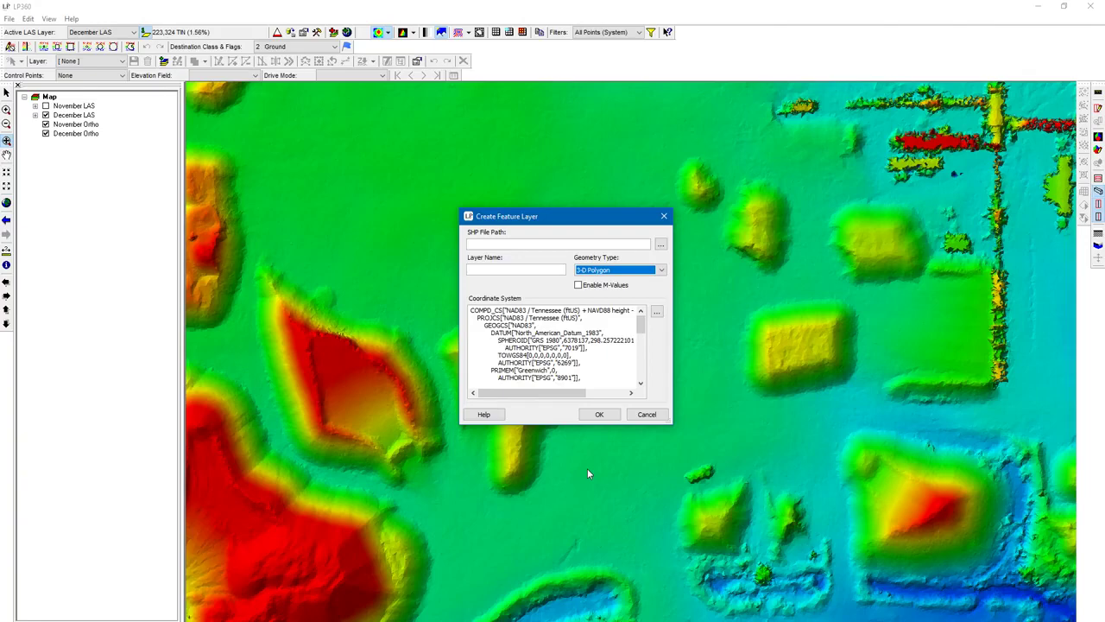
Step: Create a folder named Volumes inside BYOD Training Data for the new layer's shapefile
left_click(660, 245)
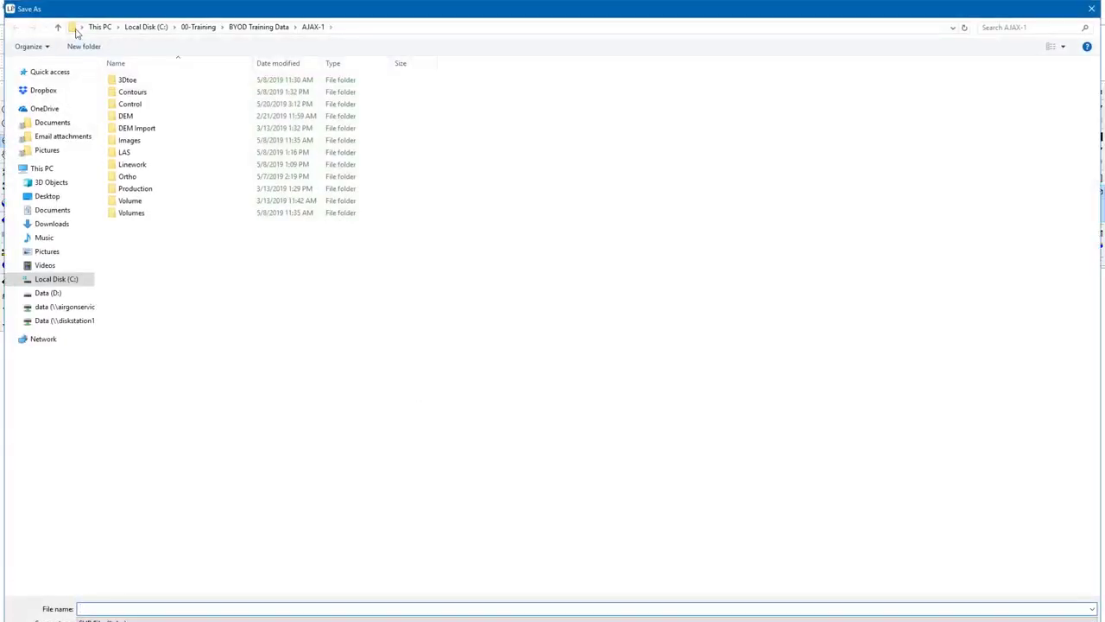
left_click(57, 27)
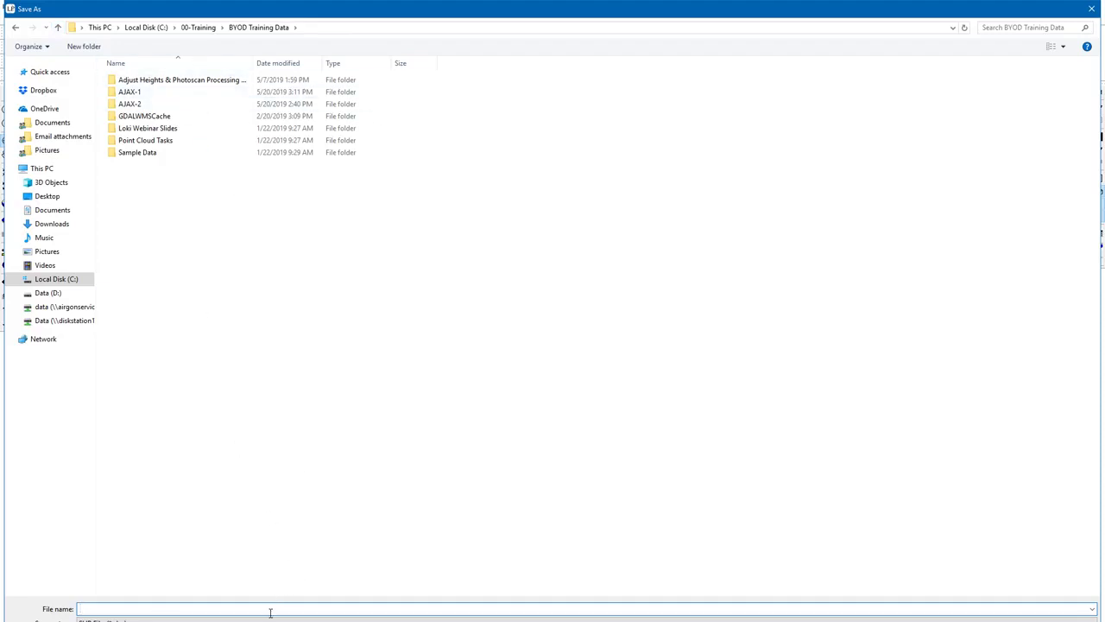
right_click(203, 269)
mouse_move(285, 385)
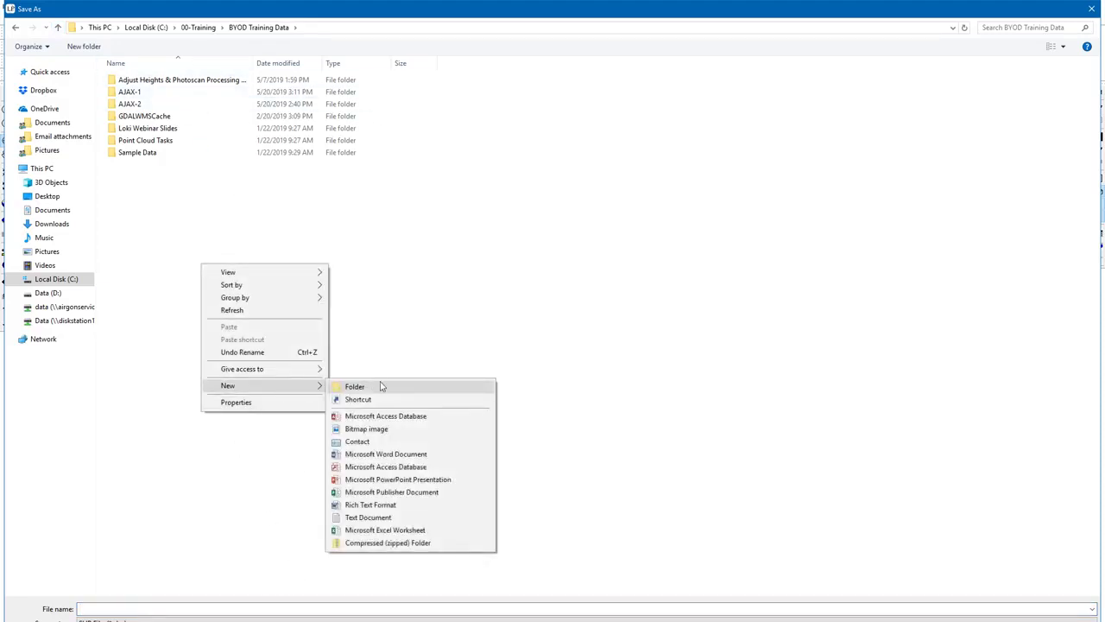
left_click(380, 385)
type("Volumes")
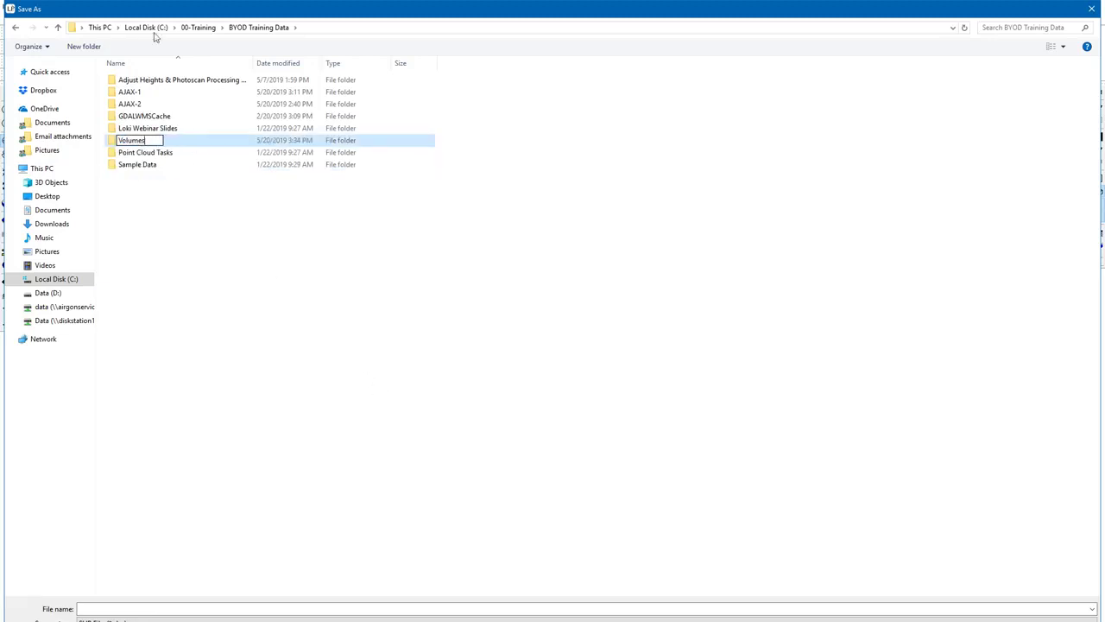
key("Return")
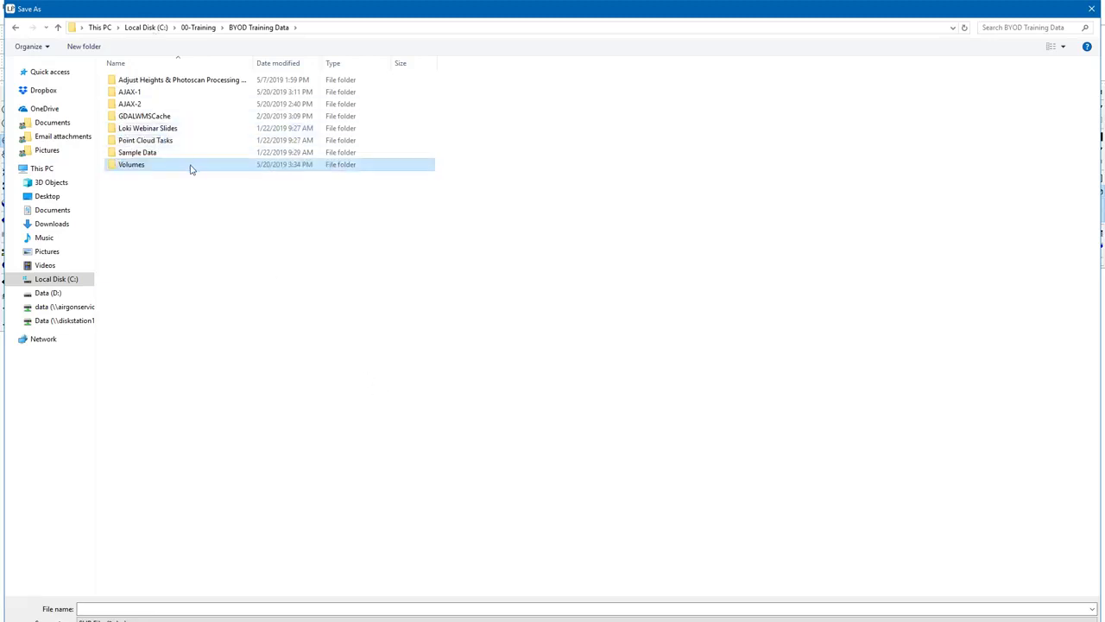
Step: Save the shapefile as Borrow Pit in the Volumes folder and create the feature layer
double_click(190, 164)
left_click(259, 609)
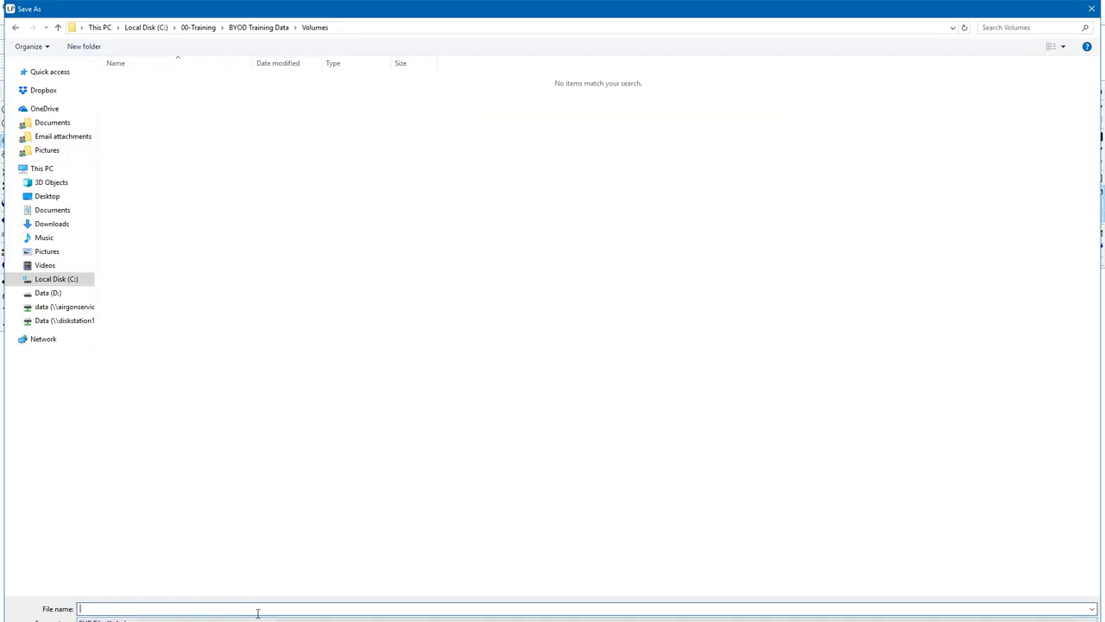
type("Borrow Pit")
key("Return")
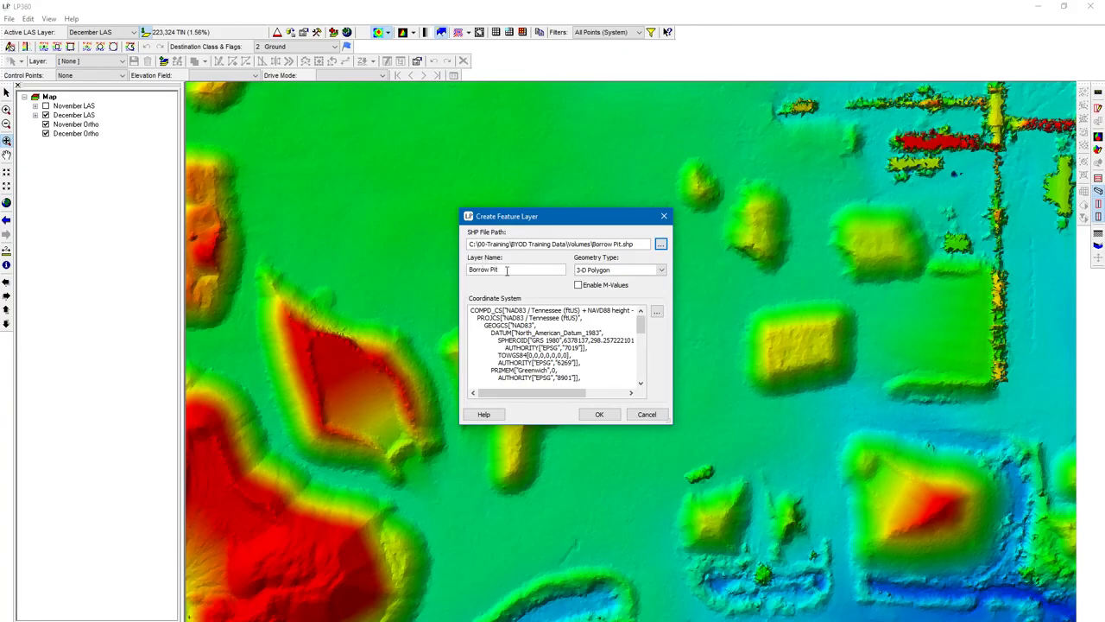
left_click(599, 415)
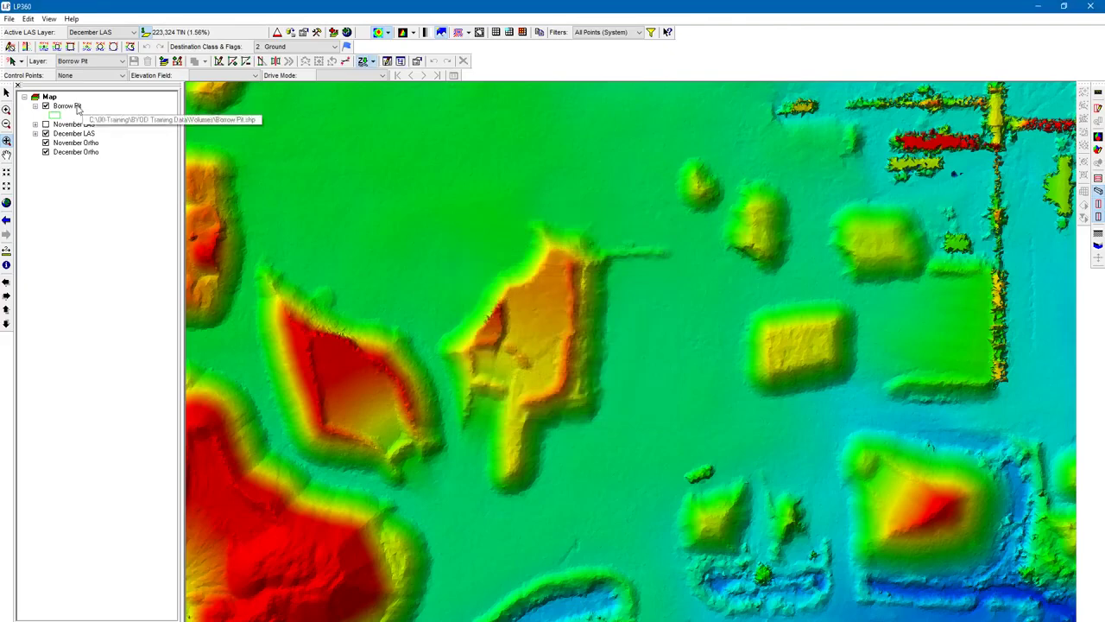
Step: Start digitizing a polygon in the Borrow Pit layer with its first two vertices on open ground north of the red stockpile
left_click(178, 62)
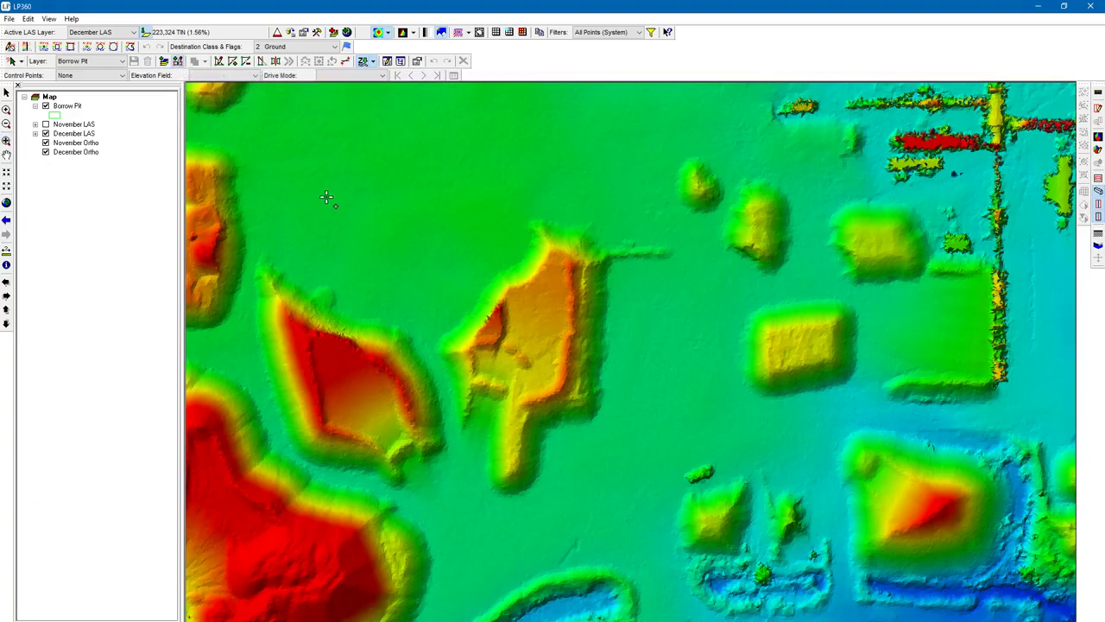
left_click(273, 150)
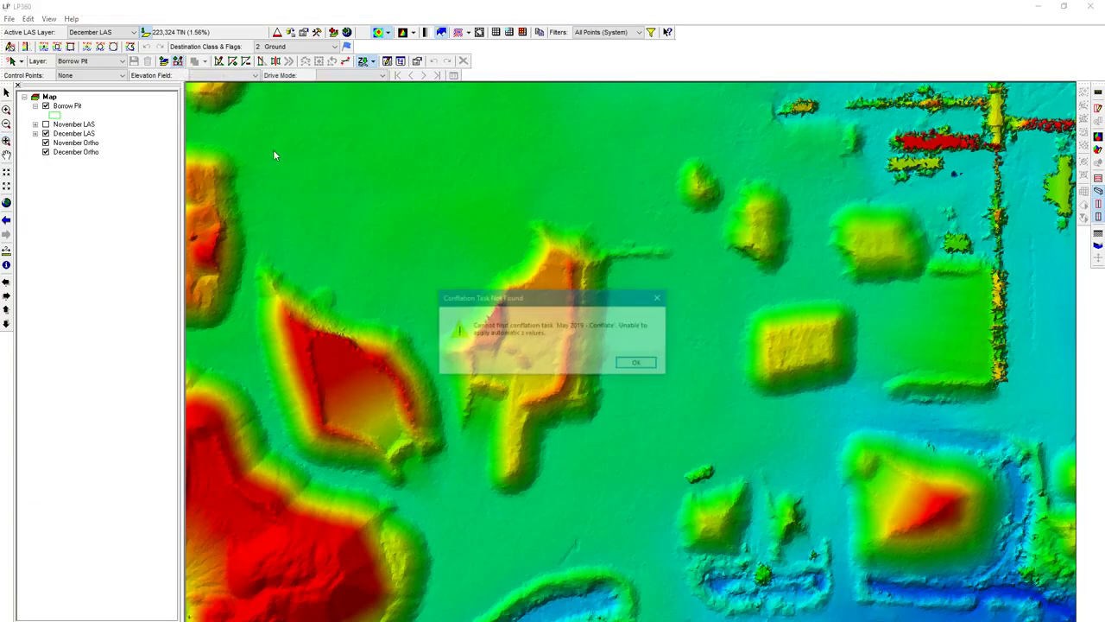
left_click(639, 364)
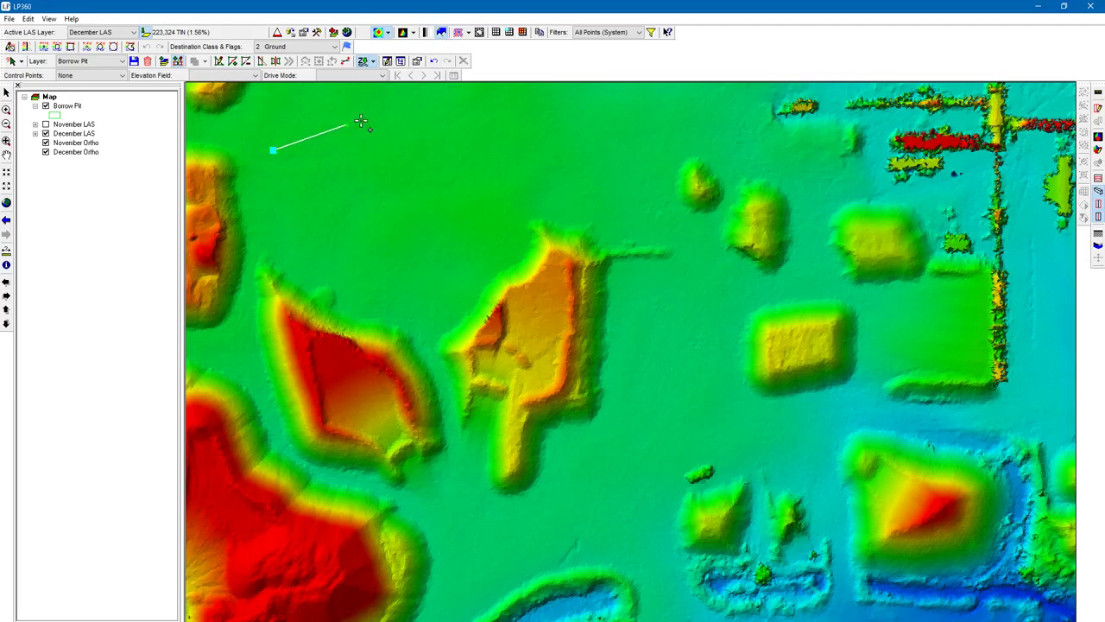
left_click(366, 119)
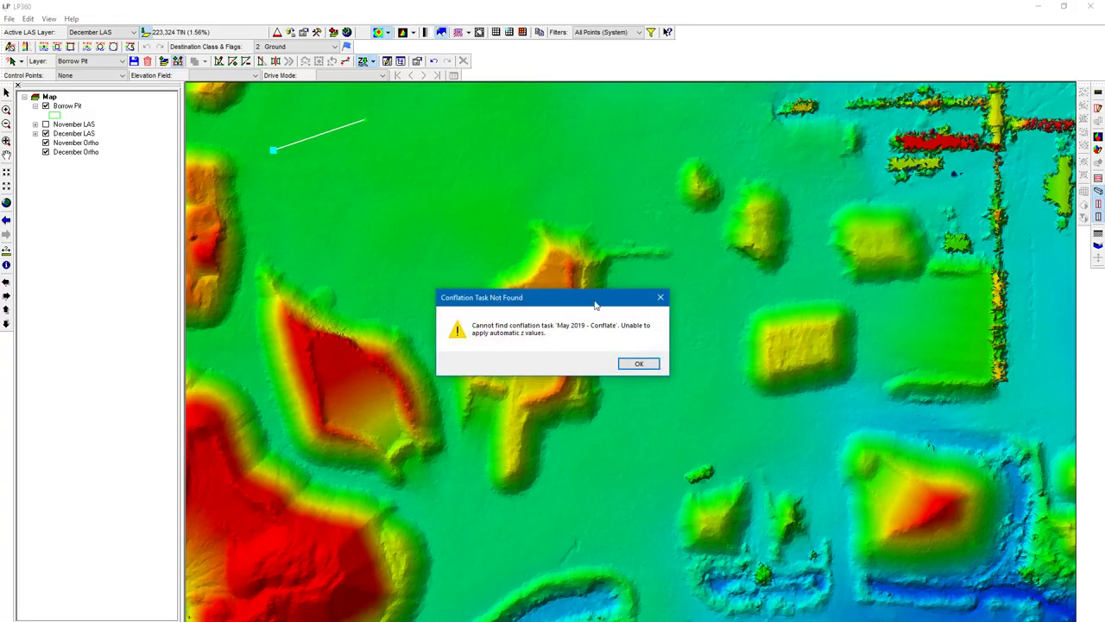
left_click(639, 362)
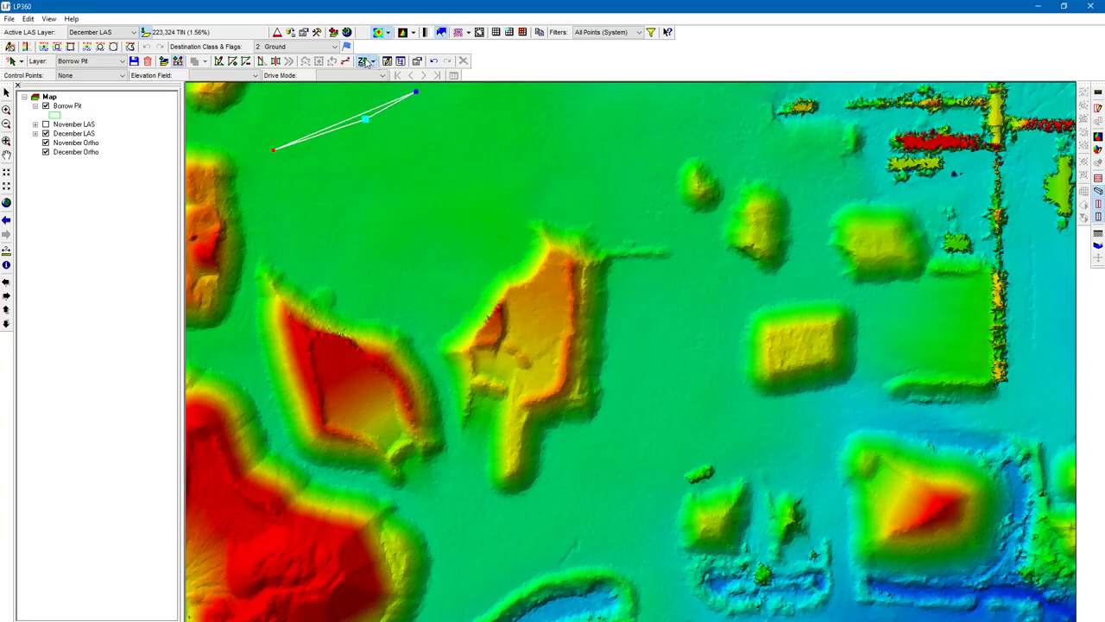
Step: Extend the polygon boundary across the north and down the east side of the orange stockpile, keeping it on flat ground
left_click(471, 130)
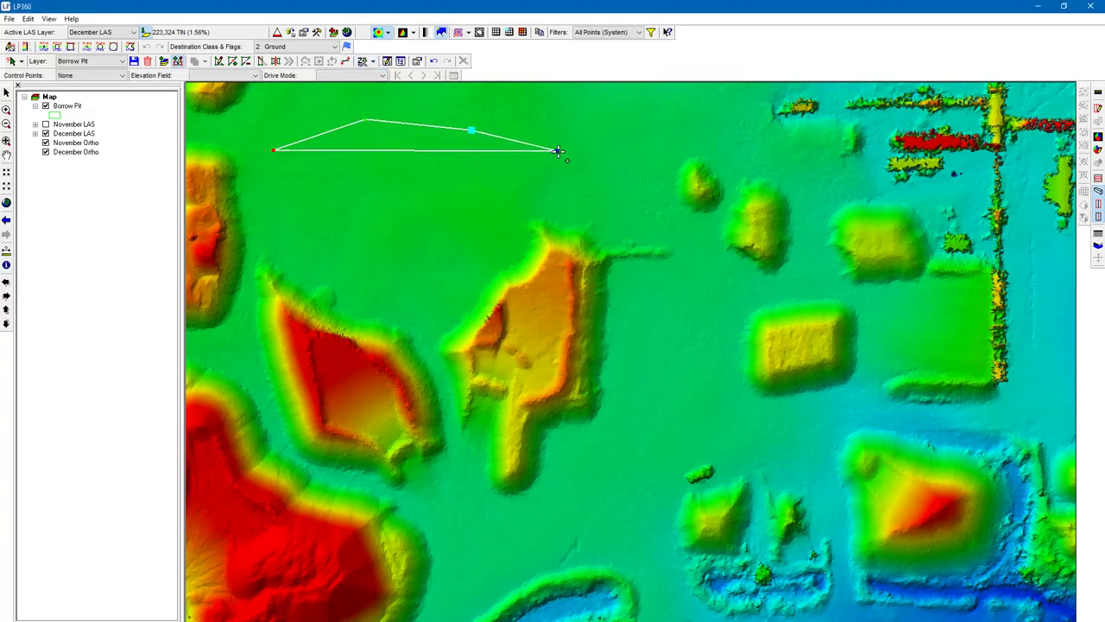
left_click(560, 151)
left_click(649, 201)
left_click(687, 239)
left_click(696, 321)
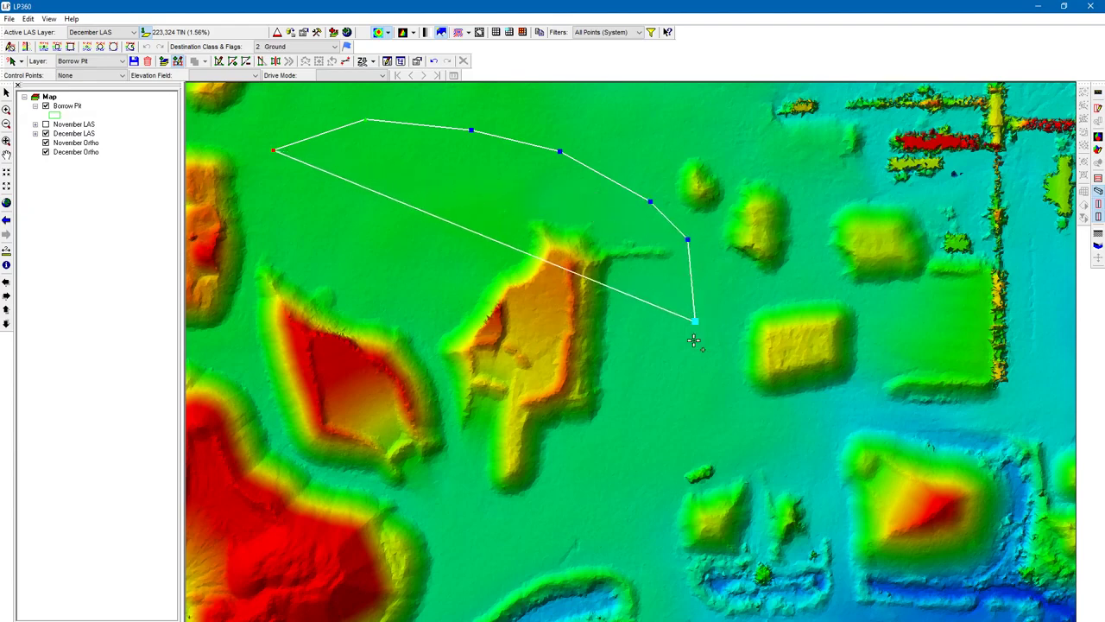
left_click(687, 378)
left_click(675, 416)
left_click(613, 486)
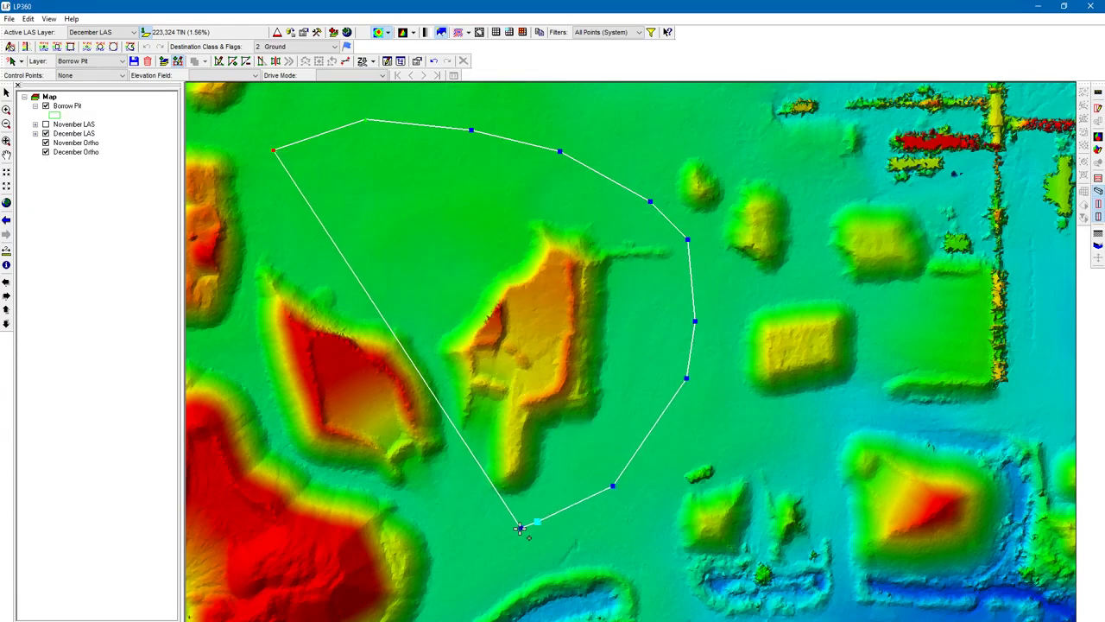
Step: Carry the polygon boundary along the south of both stockpiles and through the gap beside the large red pile
left_click(537, 522)
left_click(495, 530)
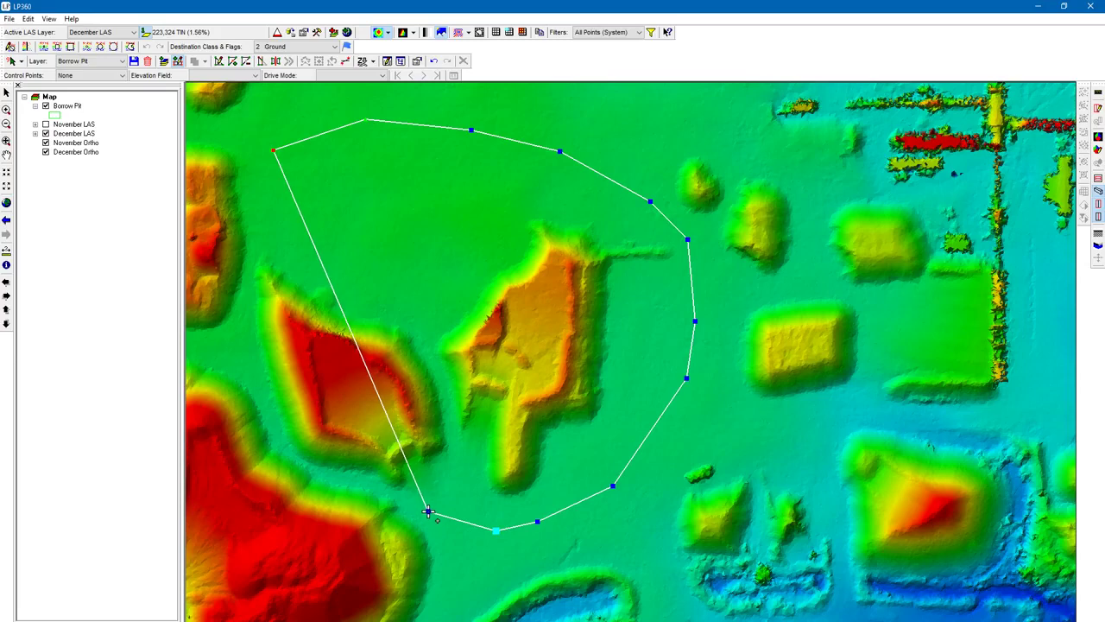
left_click(428, 511)
left_click(383, 492)
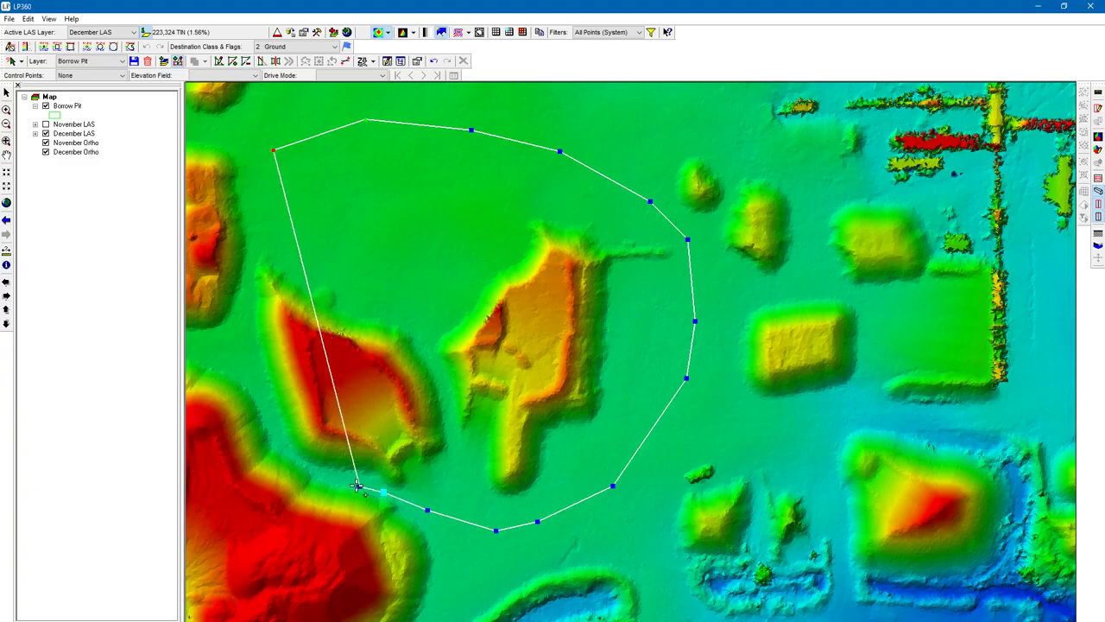
left_click(349, 483)
left_click(316, 472)
left_click(282, 449)
left_click(246, 385)
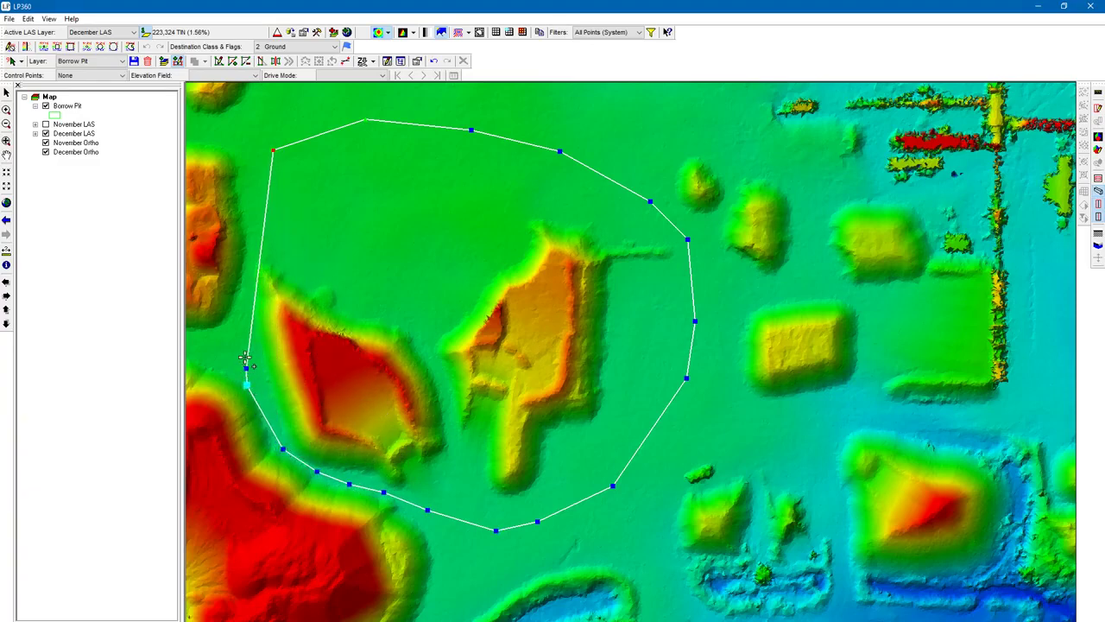
Step: Finish the polygon along the red stockpile's west side and save the feature edits to the Borrow Pit layer
left_click(235, 328)
left_click(241, 296)
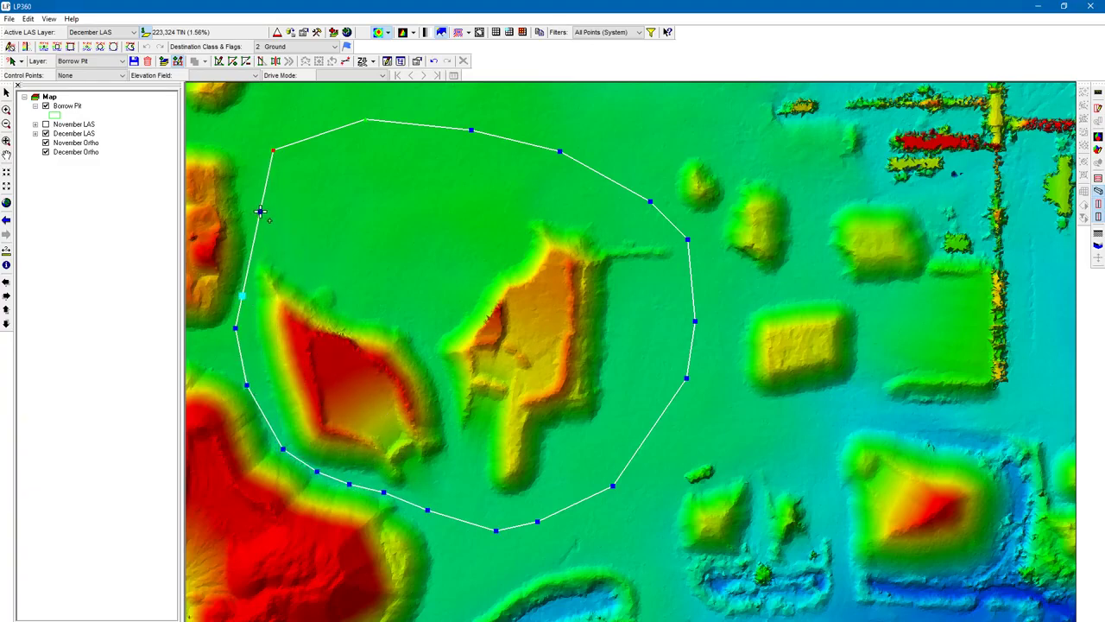
double_click(257, 184)
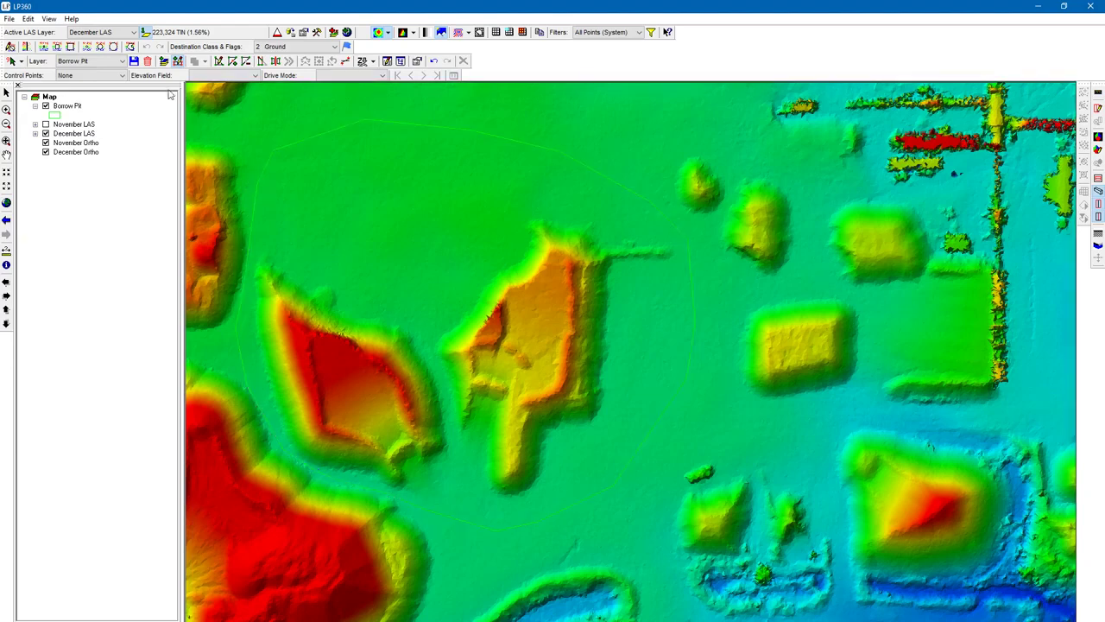
left_click(135, 62)
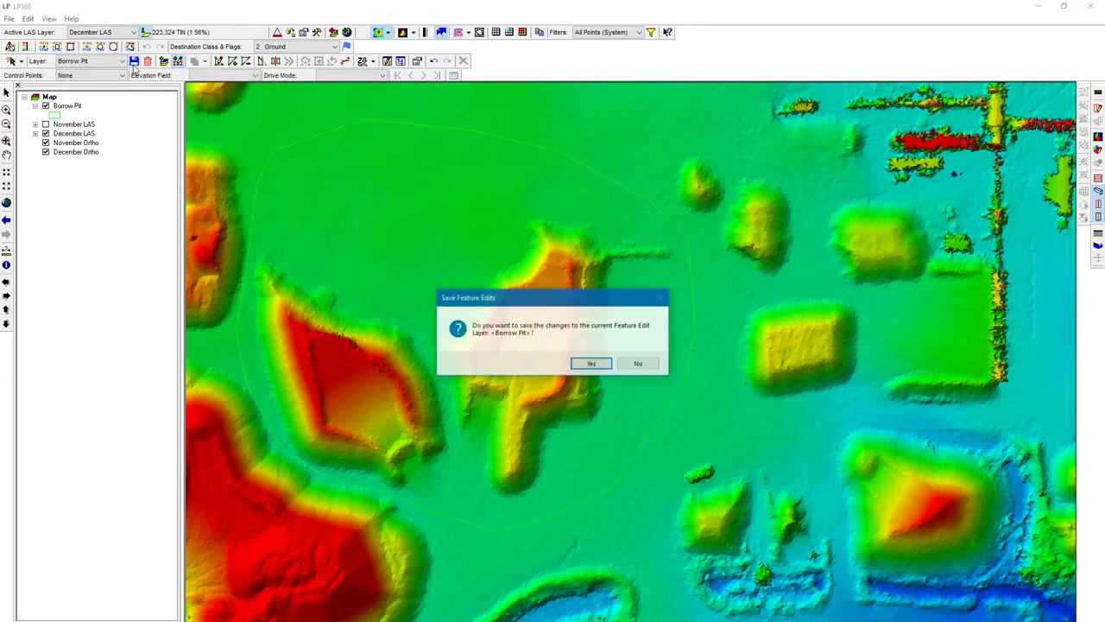
left_click(587, 363)
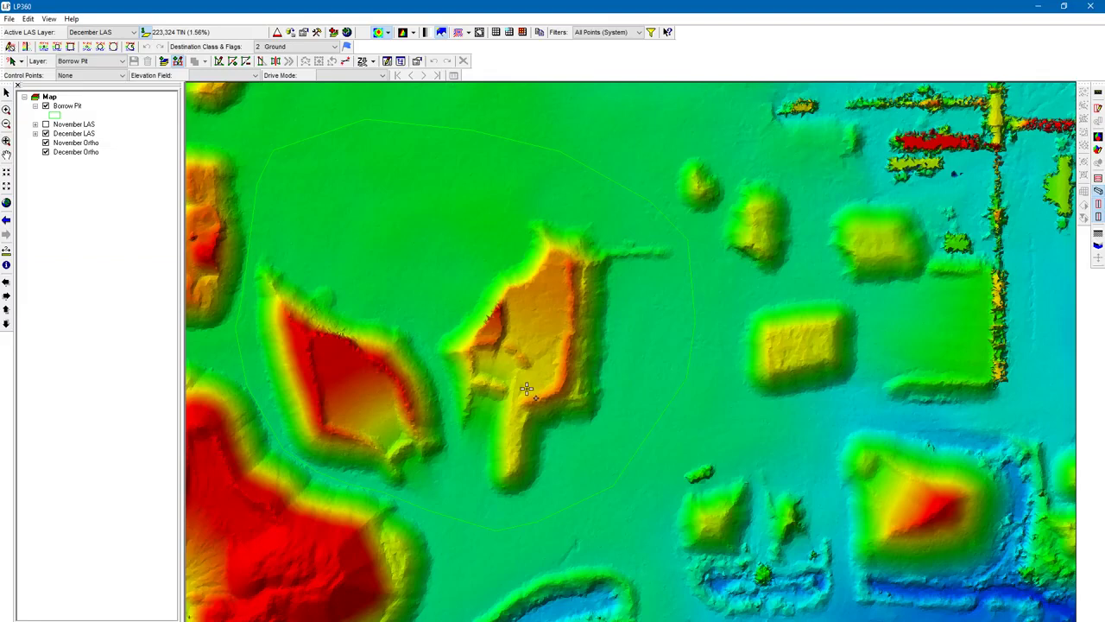
Step: Choose the Volumetric Analysis point cloud task with the digitized polygon in view
left_click_drag(374, 292, 515, 515)
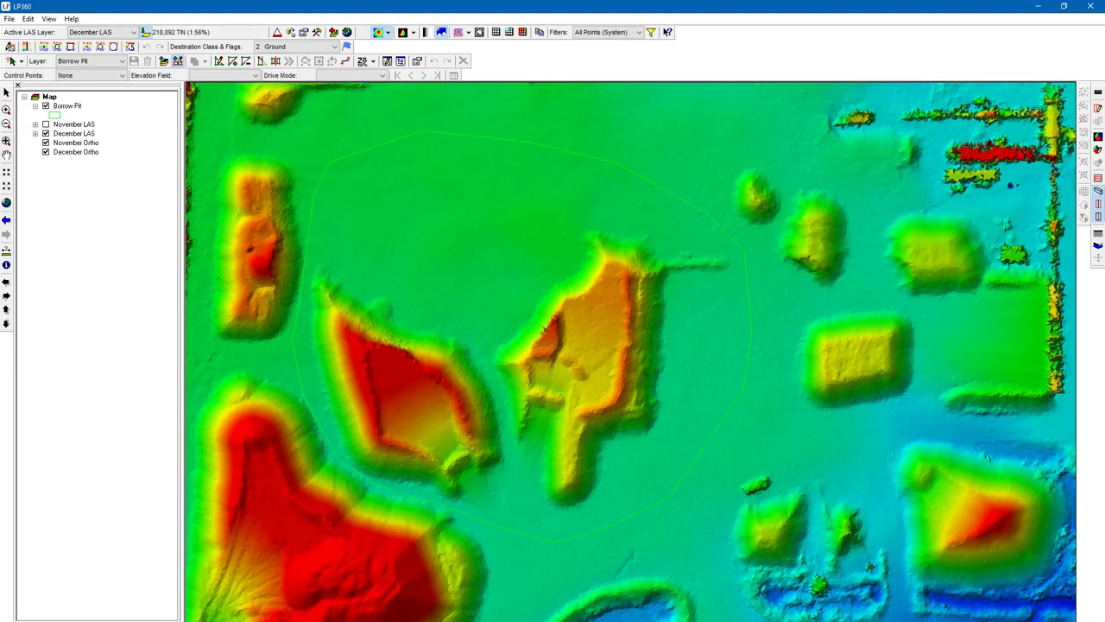
left_click(113, 120)
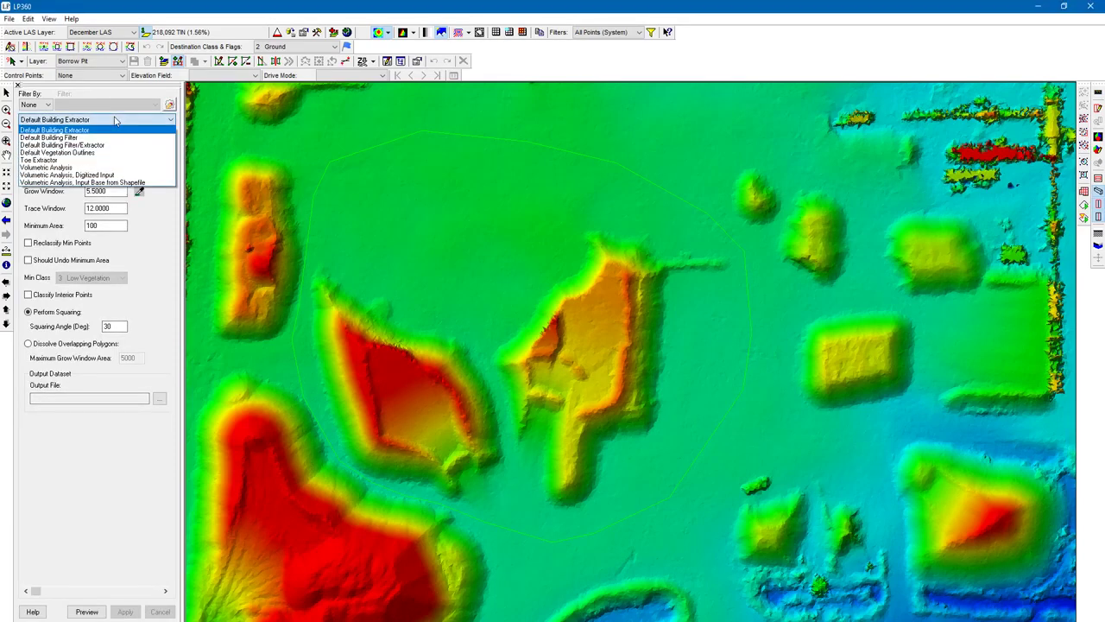
left_click(123, 171)
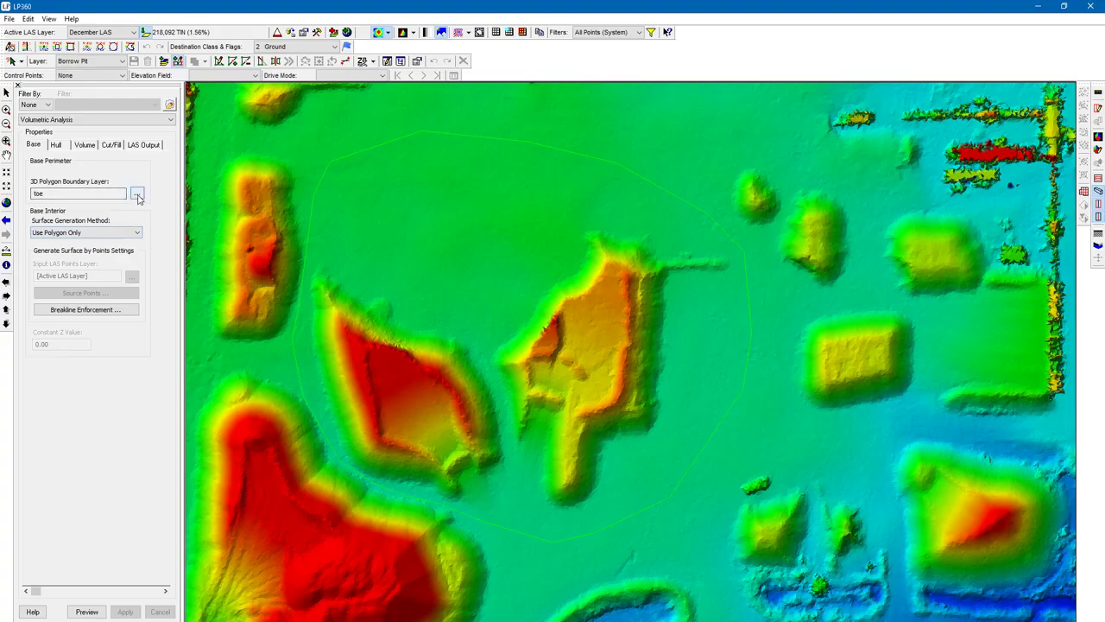
Step: Set the task's base input polygon to the SHP Layer type with Borrow Pit as its map layer
left_click(137, 195)
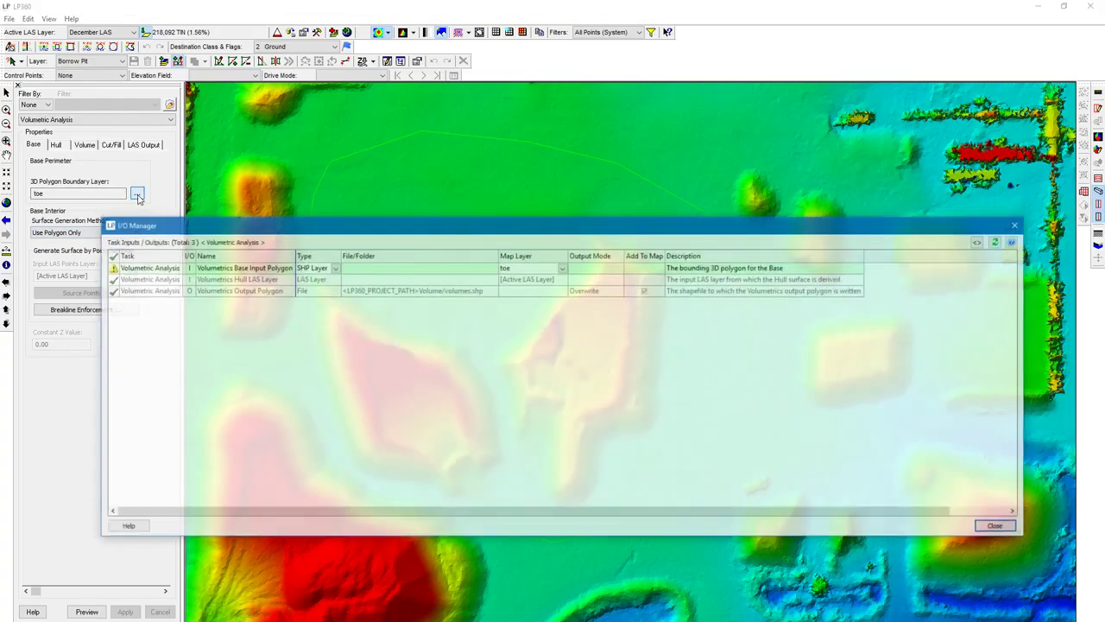
left_click(562, 268)
left_click(557, 282)
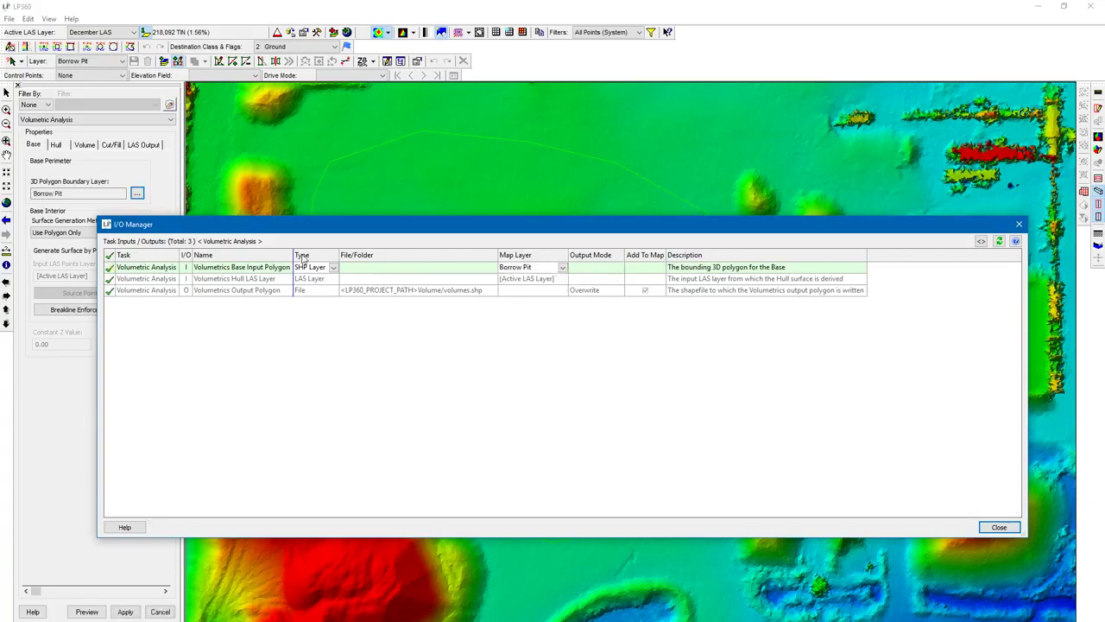
left_click(334, 268)
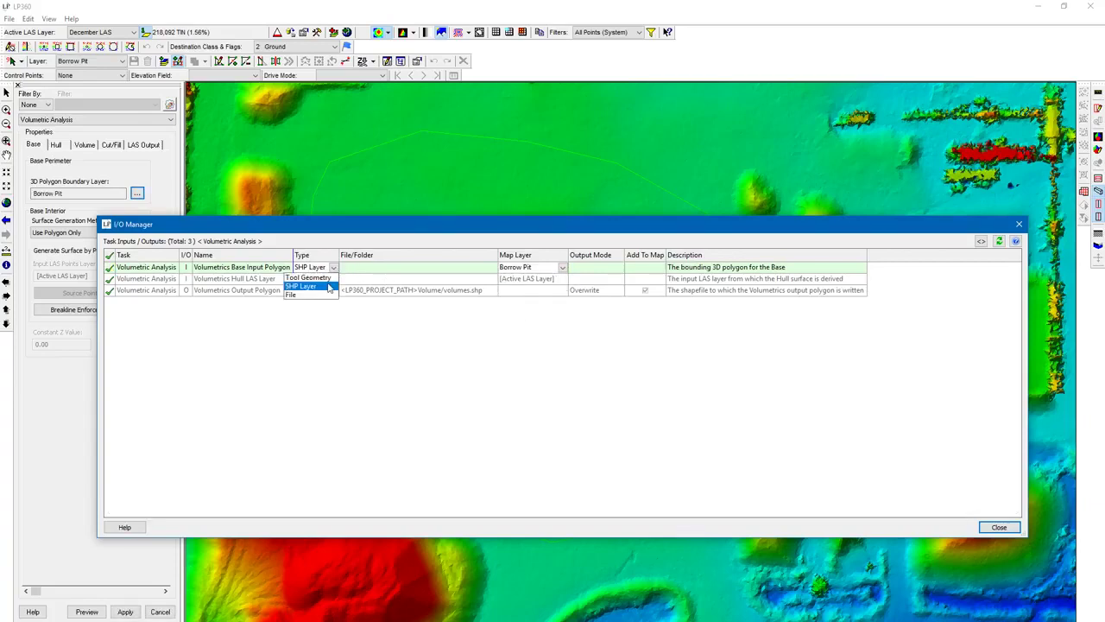
left_click(330, 286)
left_click(999, 528)
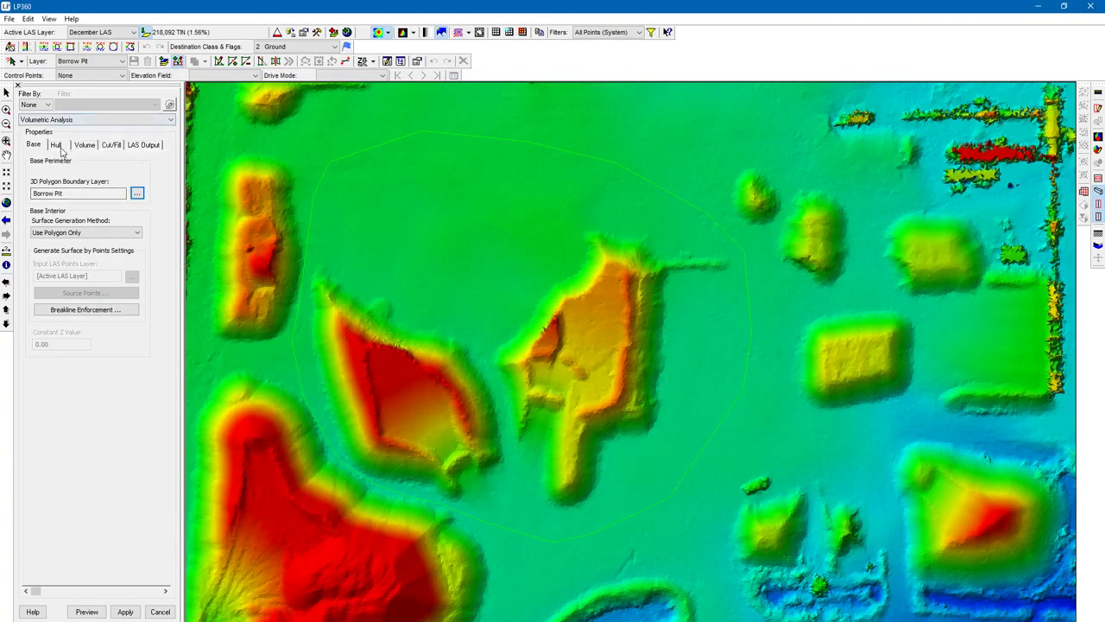
Step: Generate the base interior surface with Use LAS Points and set its input points layer to November LAS
left_click(109, 233)
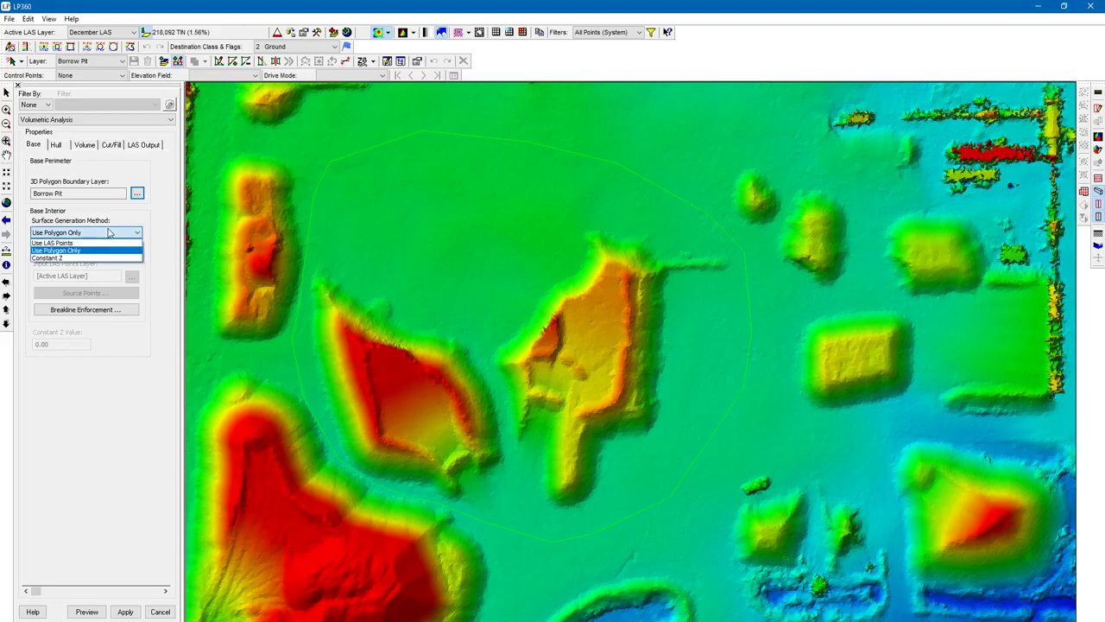
left_click(108, 243)
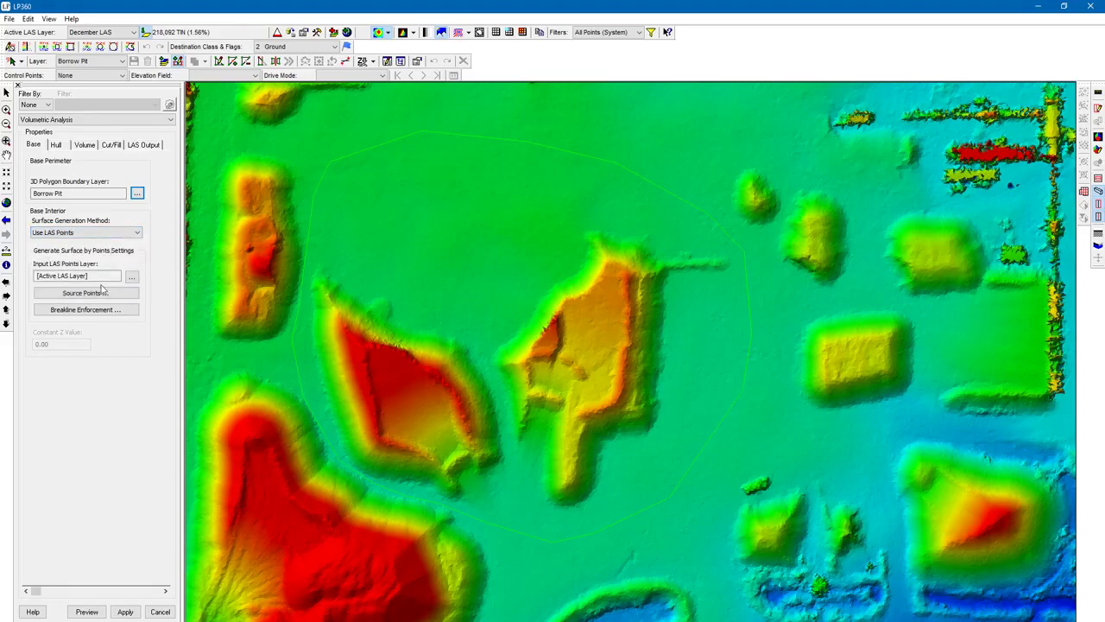
left_click(131, 276)
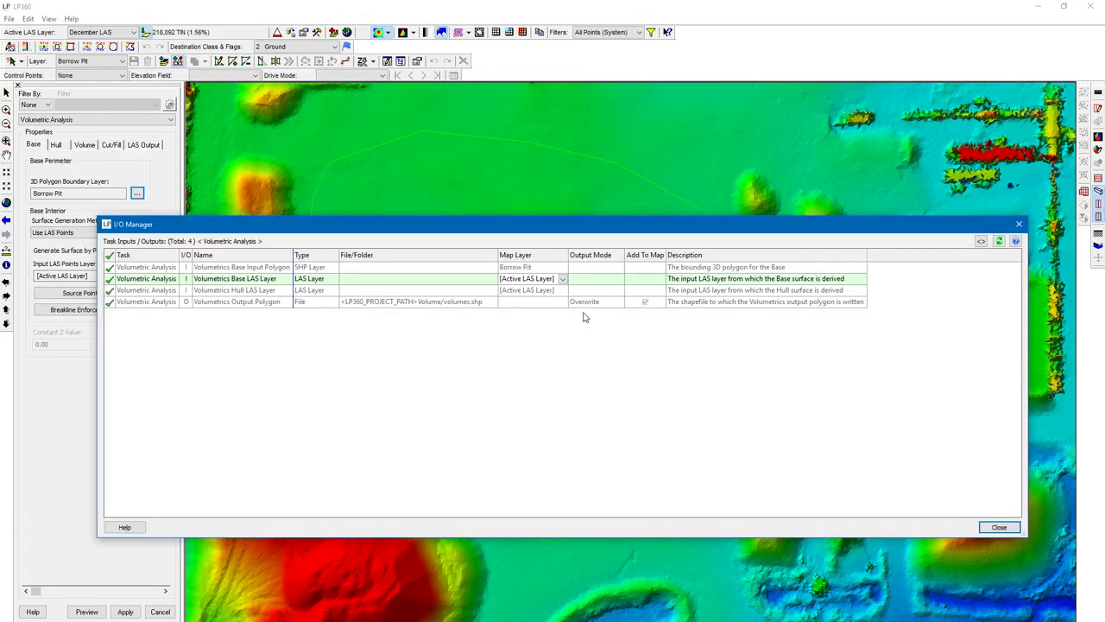
left_click(562, 279)
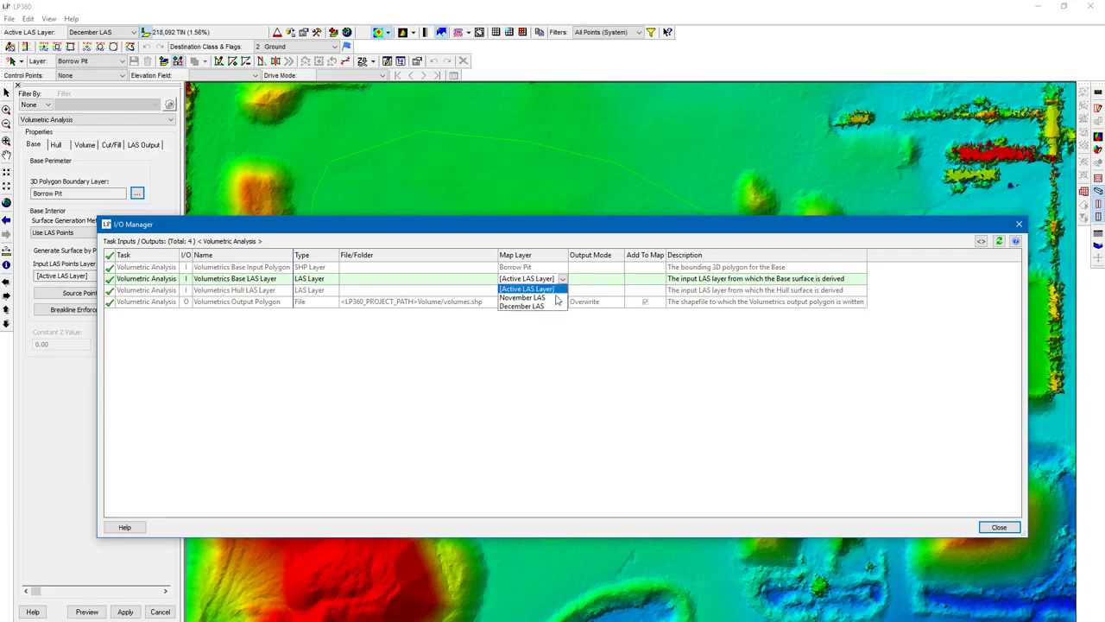
left_click(535, 297)
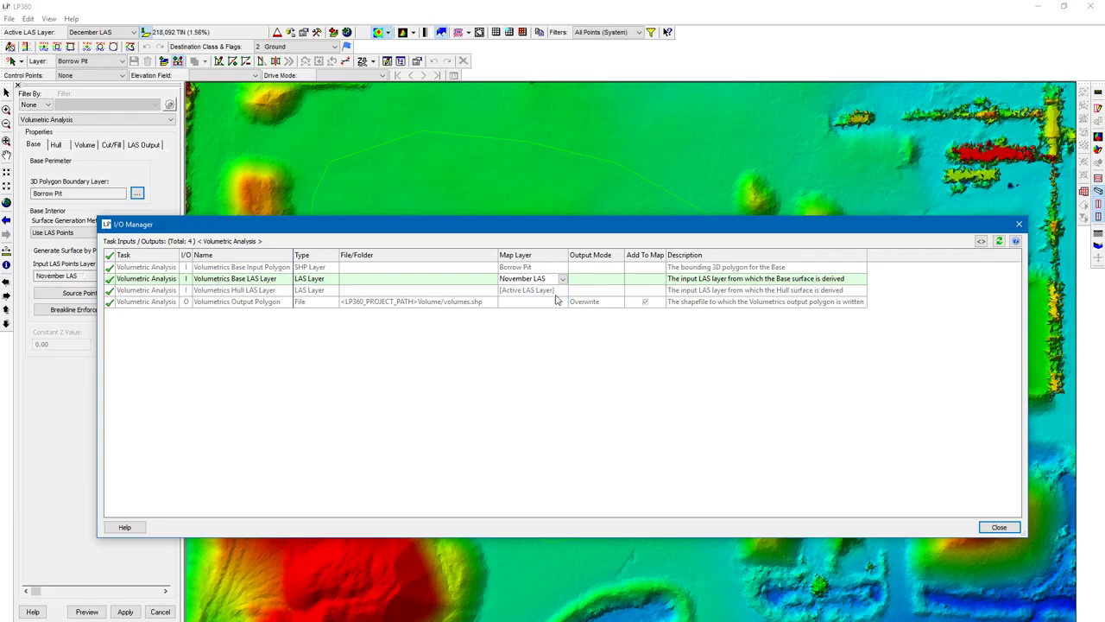
left_click(995, 528)
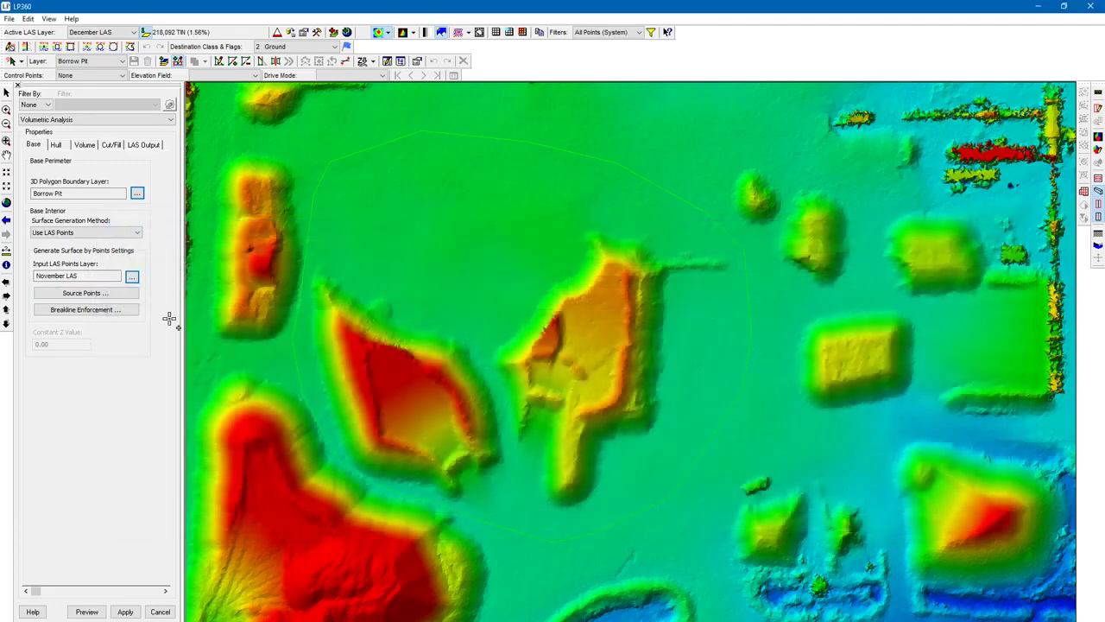
Step: Limit the base surface's source points to class 0 Created, never classified, and set the surface generation method to Use LAS Points
left_click(124, 294)
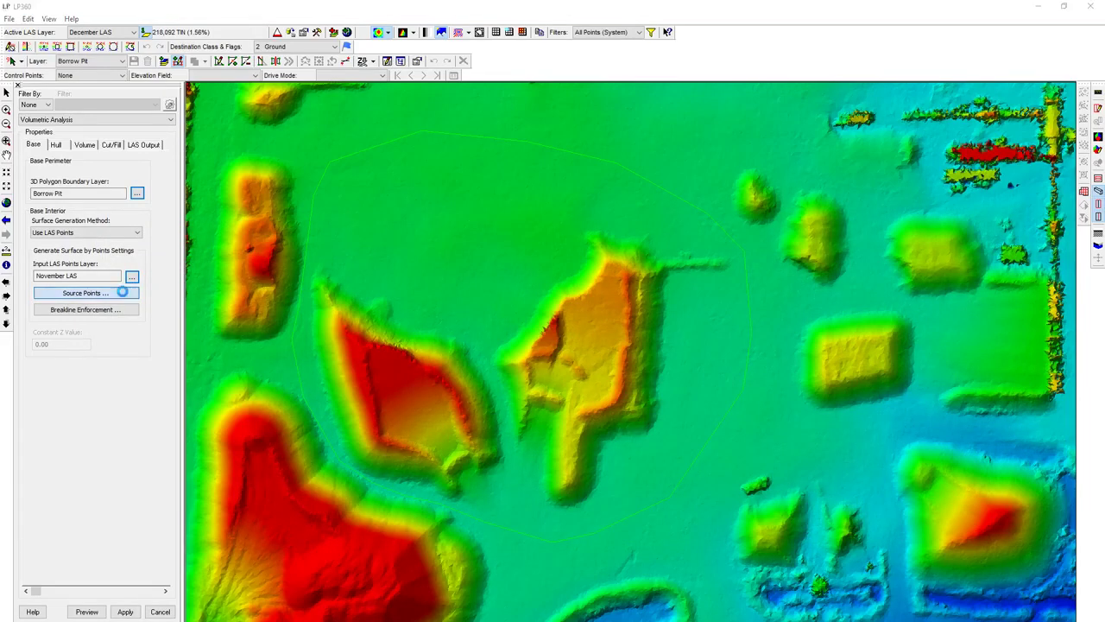
left_click_drag(564, 3, 581, 71)
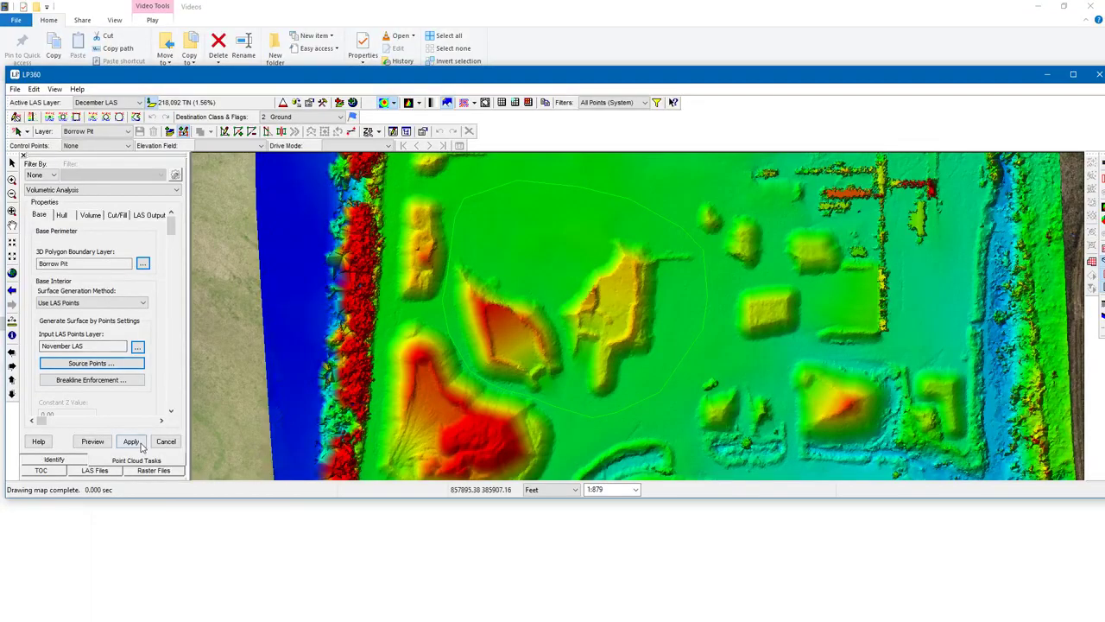
left_click(125, 370)
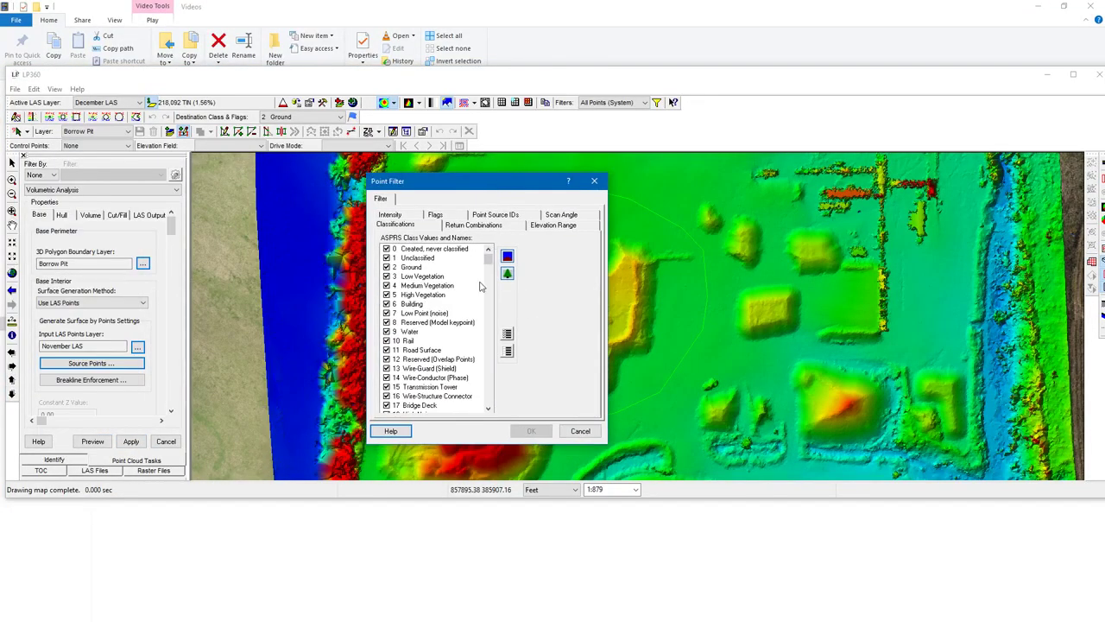
left_click(508, 351)
left_click(387, 248)
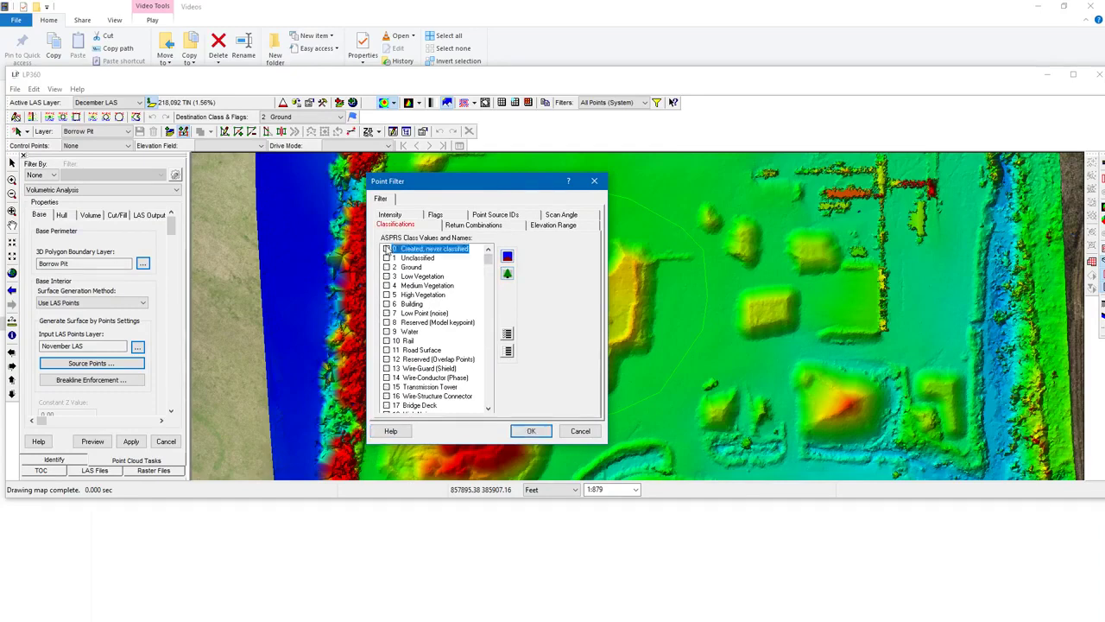
left_click(533, 431)
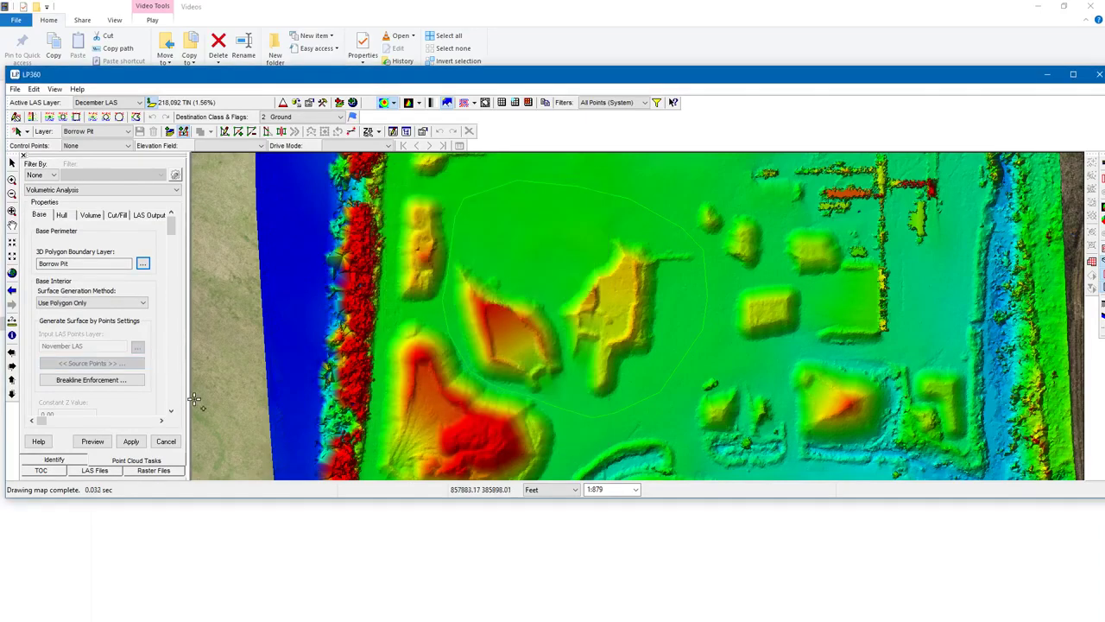
left_click(130, 303)
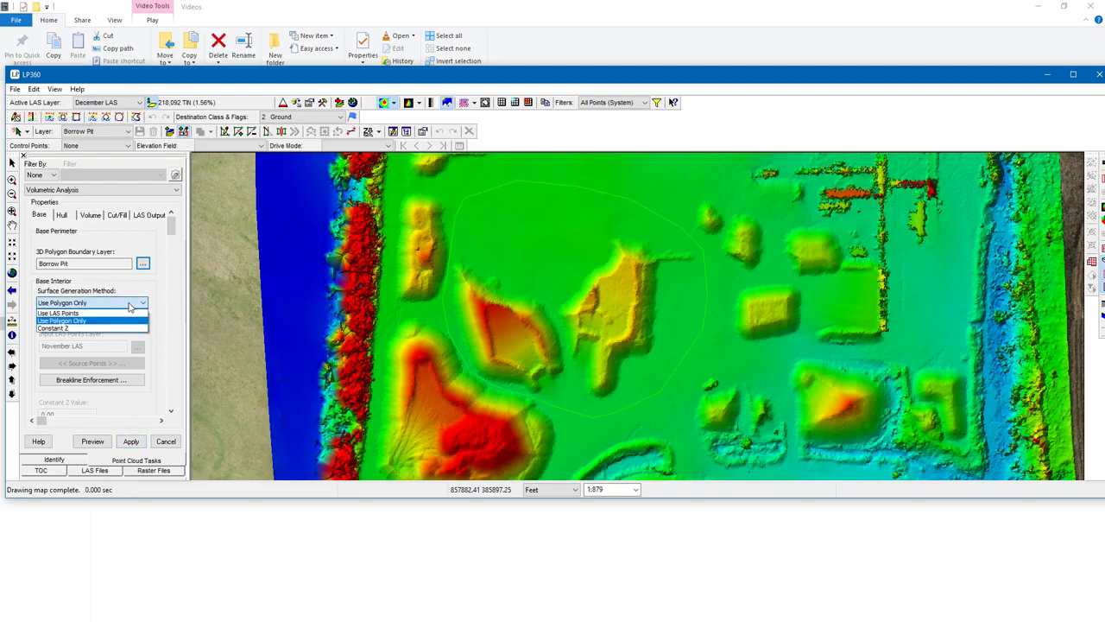
left_click(130, 315)
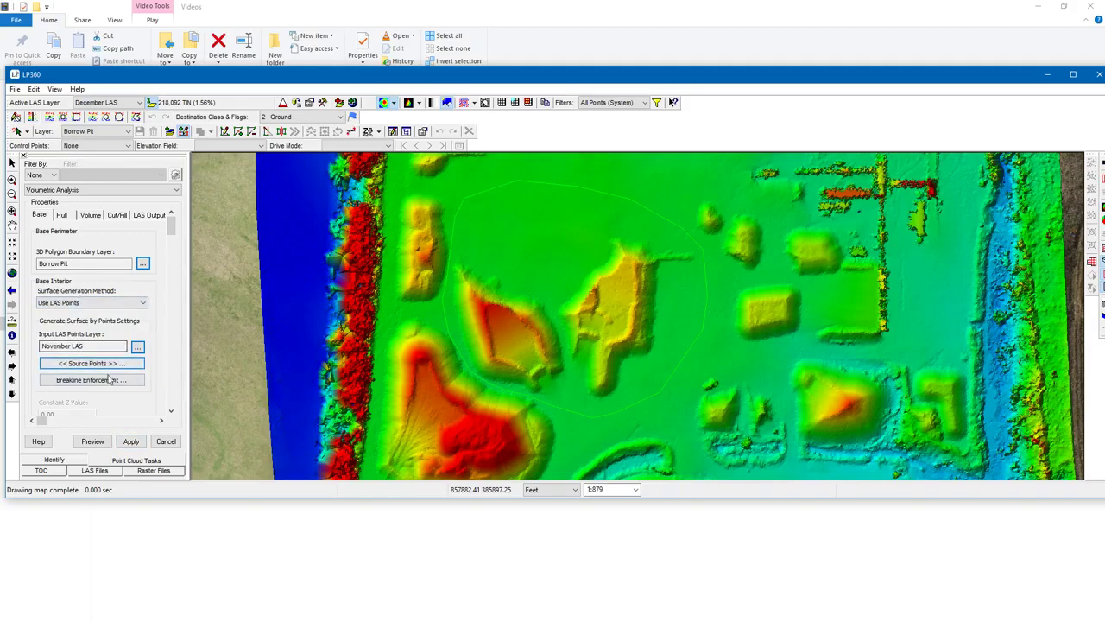
Step: Set the hull surface's input points layer to December LAS and check the classes selected in its source points filter
left_click(62, 216)
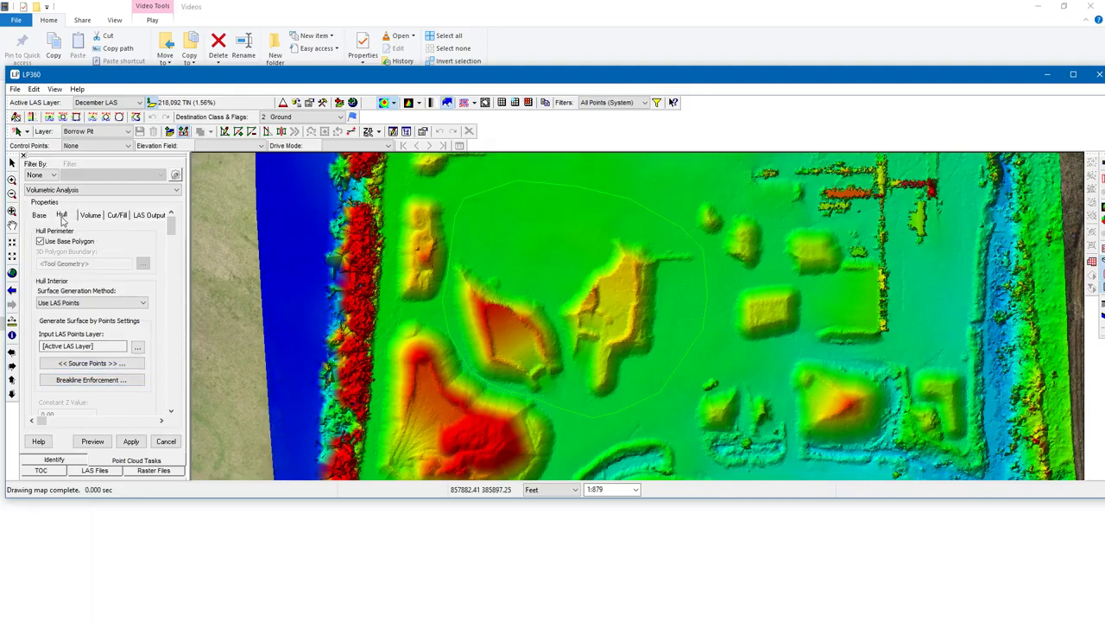
left_click(137, 346)
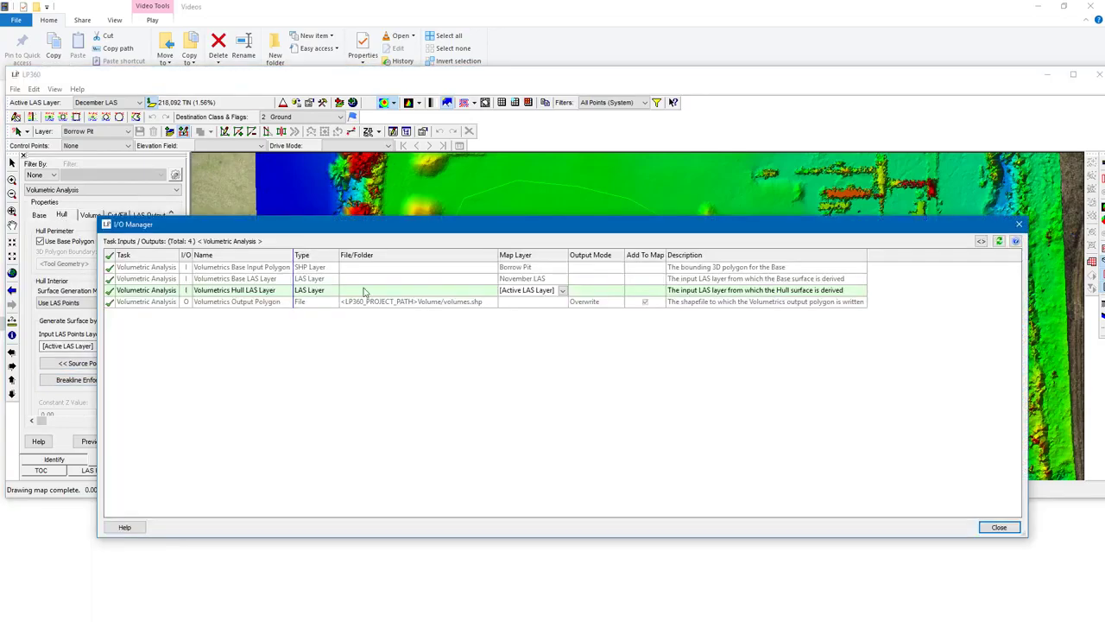
left_click(562, 291)
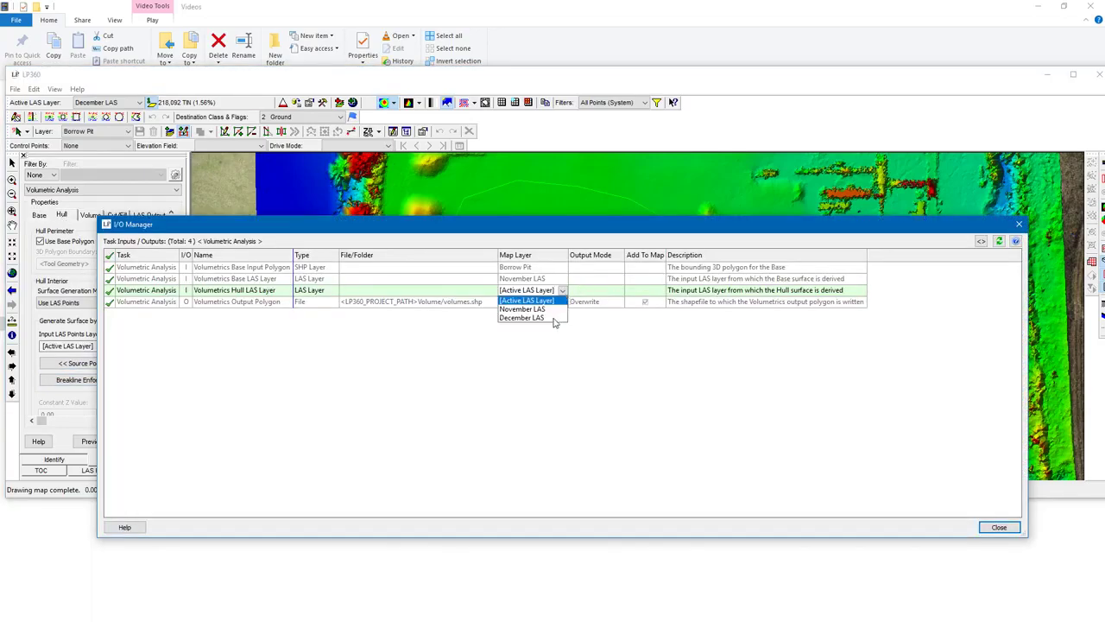
left_click(554, 319)
left_click(999, 527)
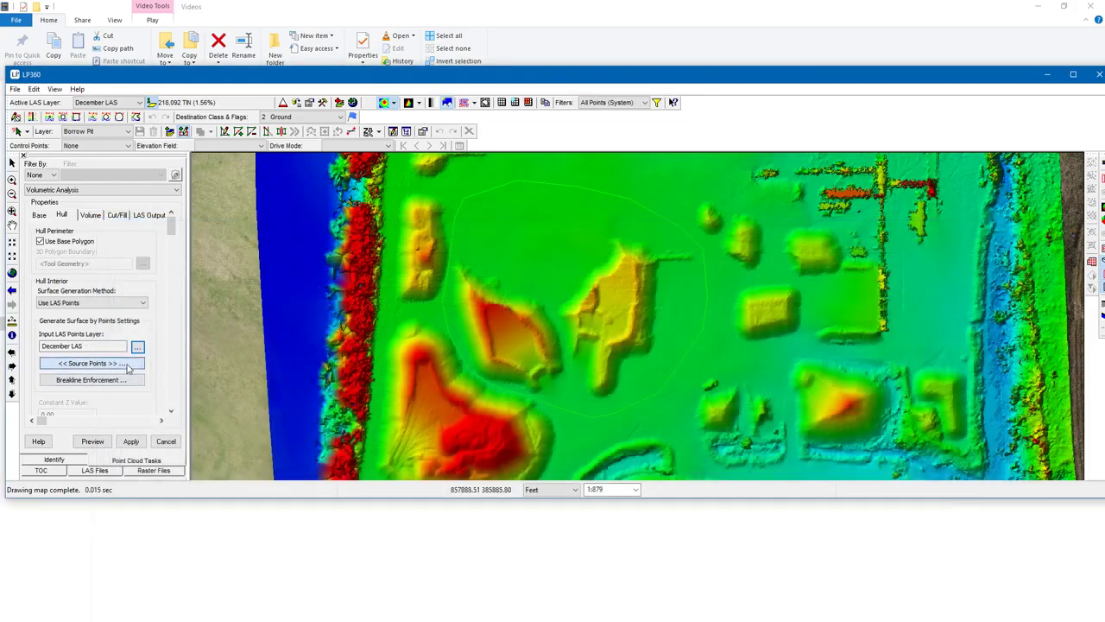
left_click(127, 365)
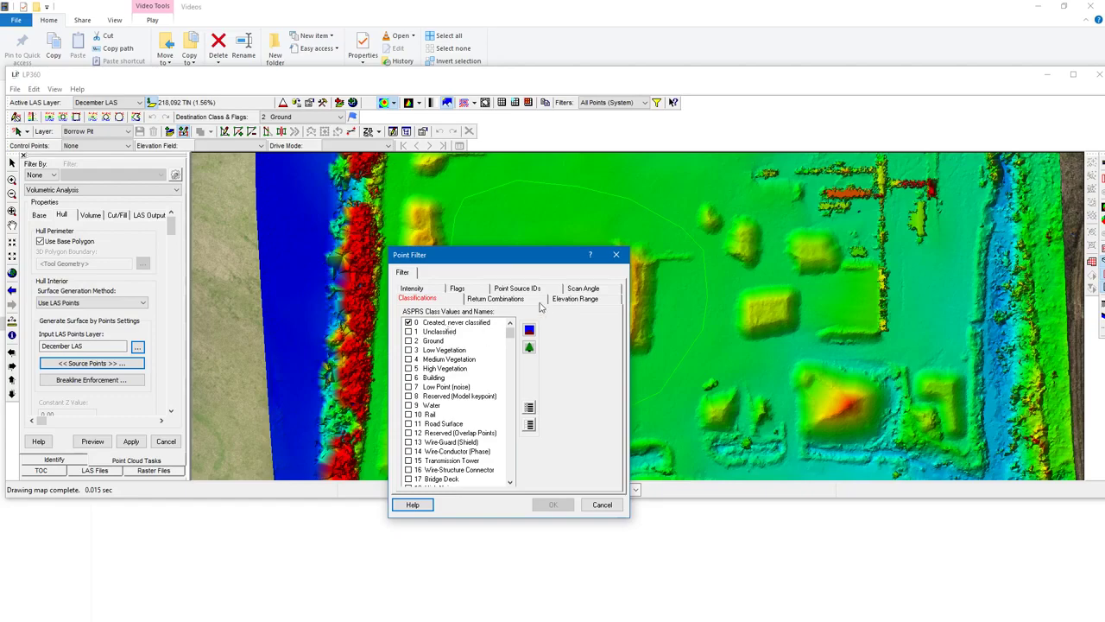
left_click(616, 255)
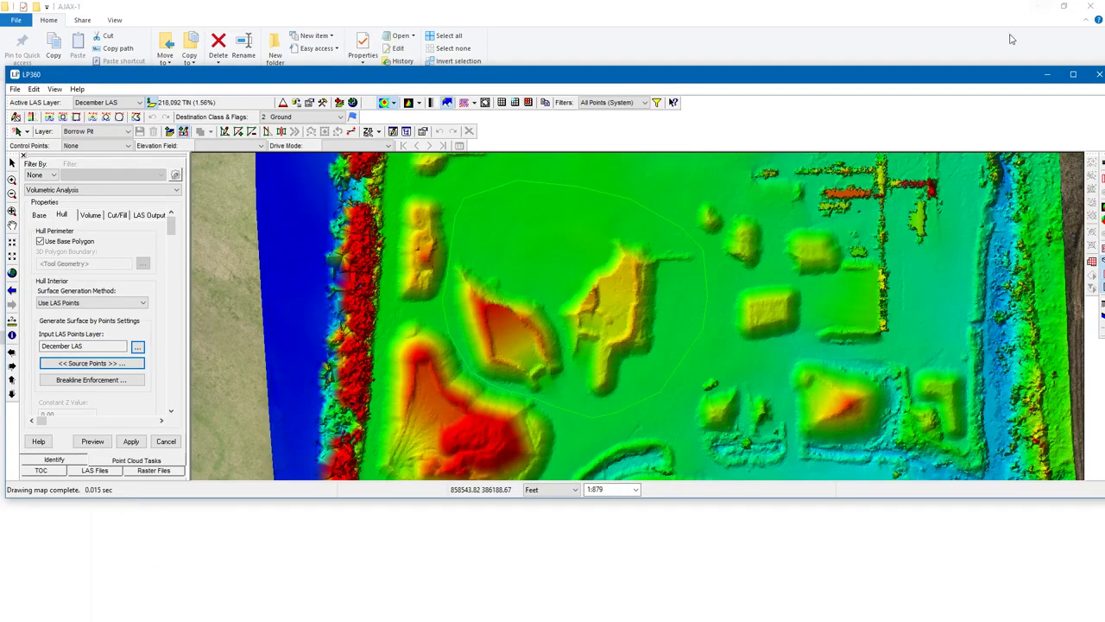
Step: Minimize the file browser, maximize the LP360 window, and review the task's base and hull surface settings
left_click(1038, 6)
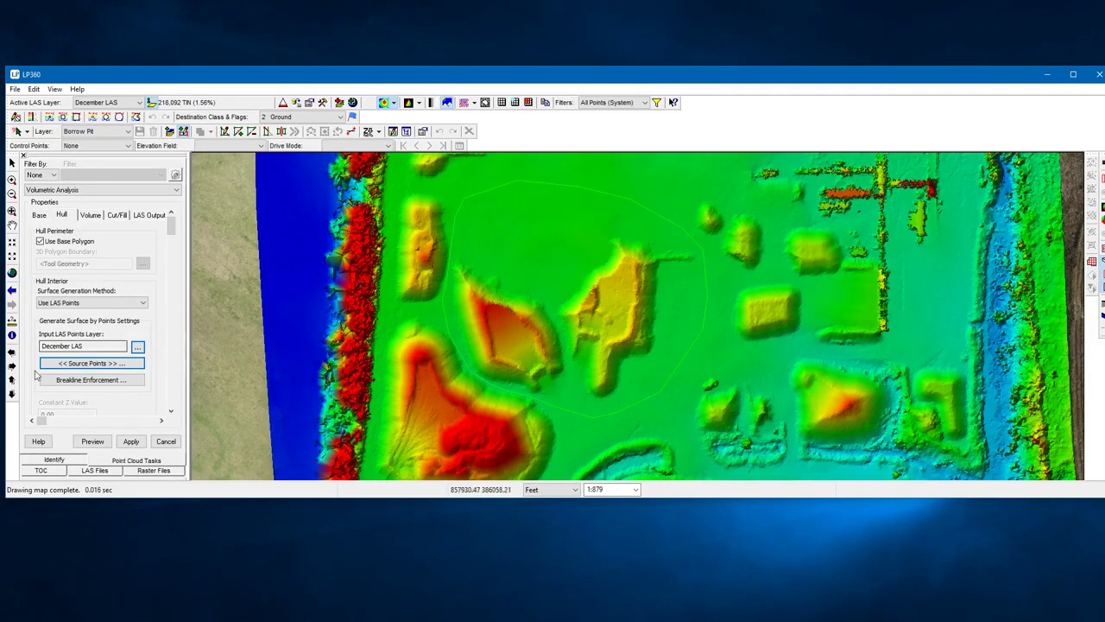
left_click(1073, 74)
scroll(571, 252, "up", 2)
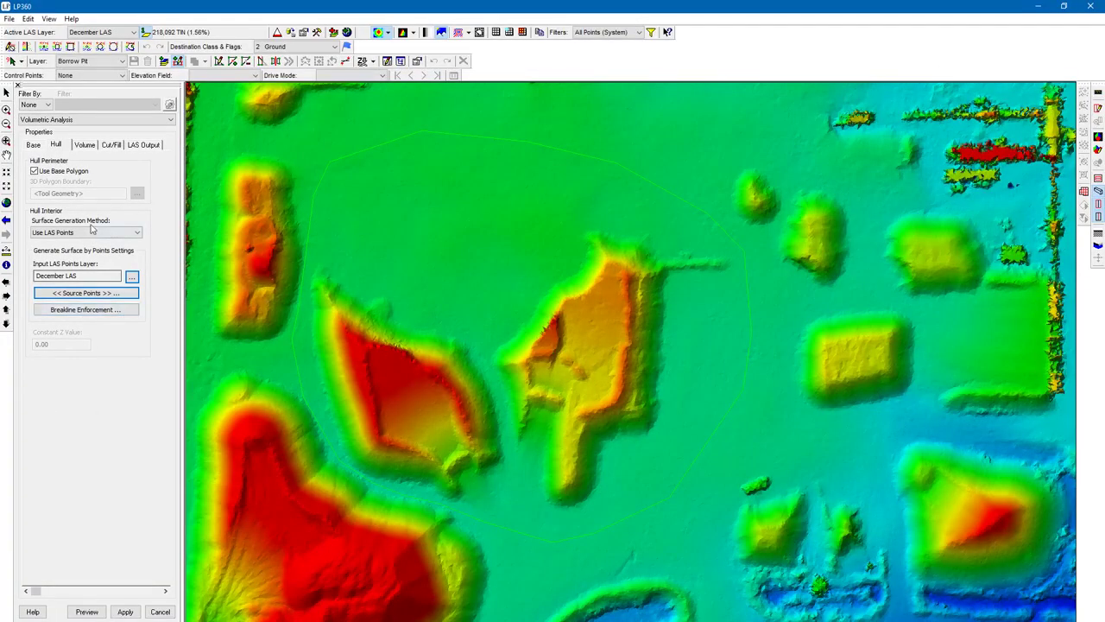
left_click(34, 145)
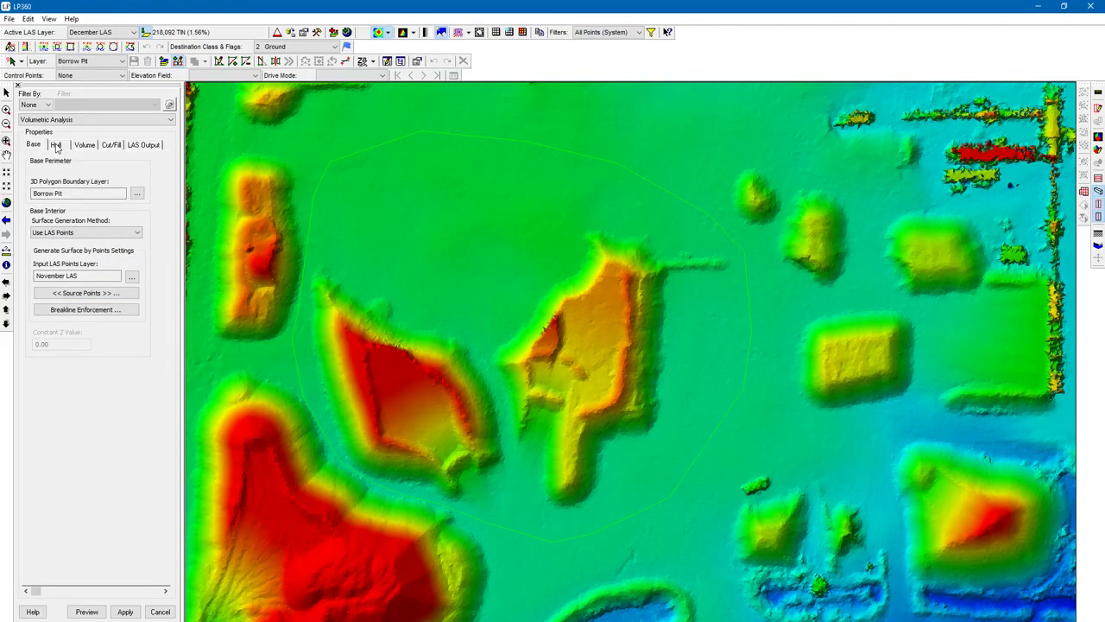
left_click(56, 147)
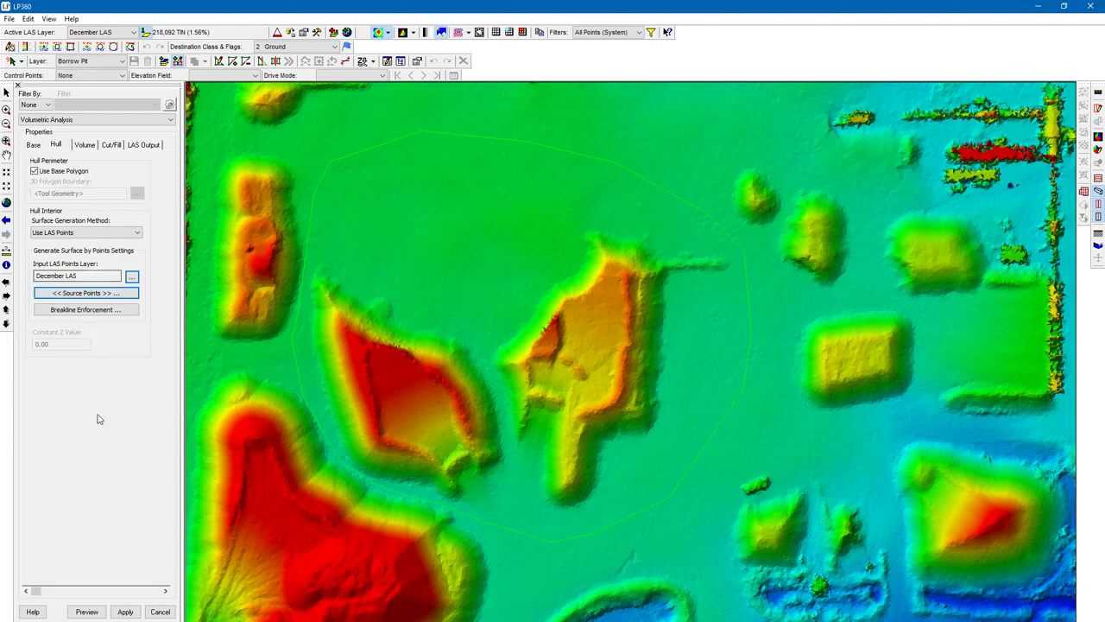
Step: Set the volume computation method to Cut - Fill and include Cut Volume and Fill Volume as additional output attributes
left_click(86, 147)
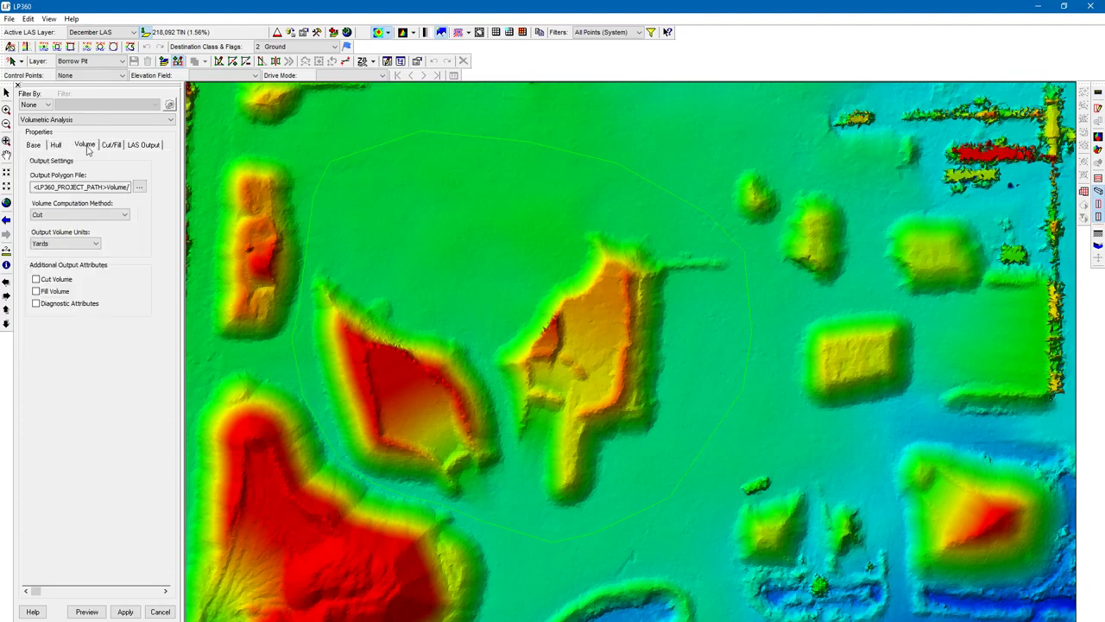
left_click(95, 214)
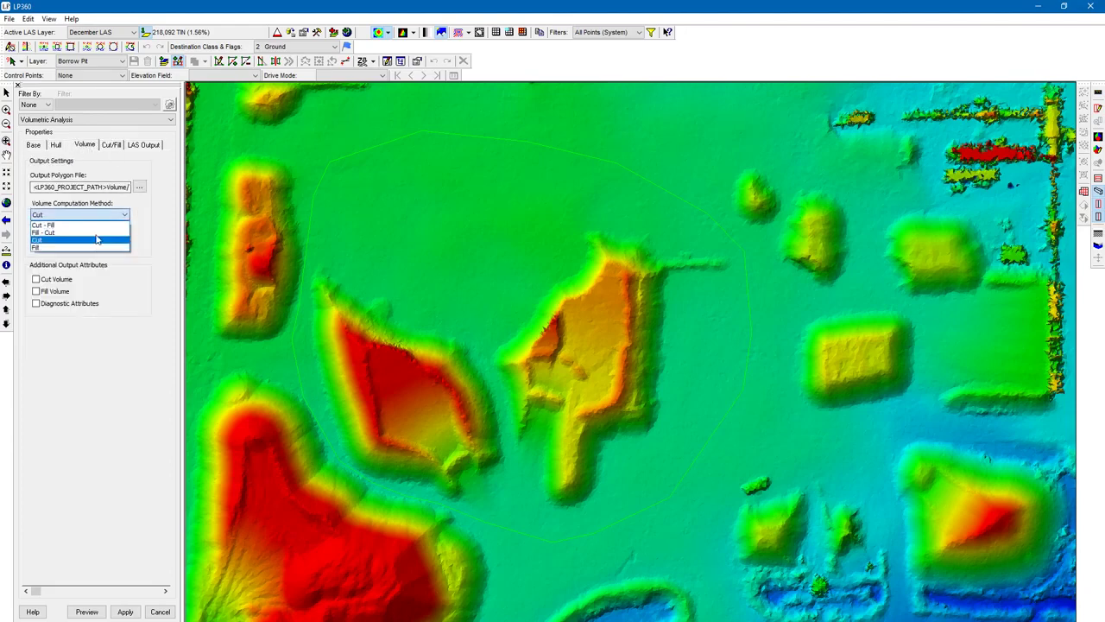
left_click(97, 225)
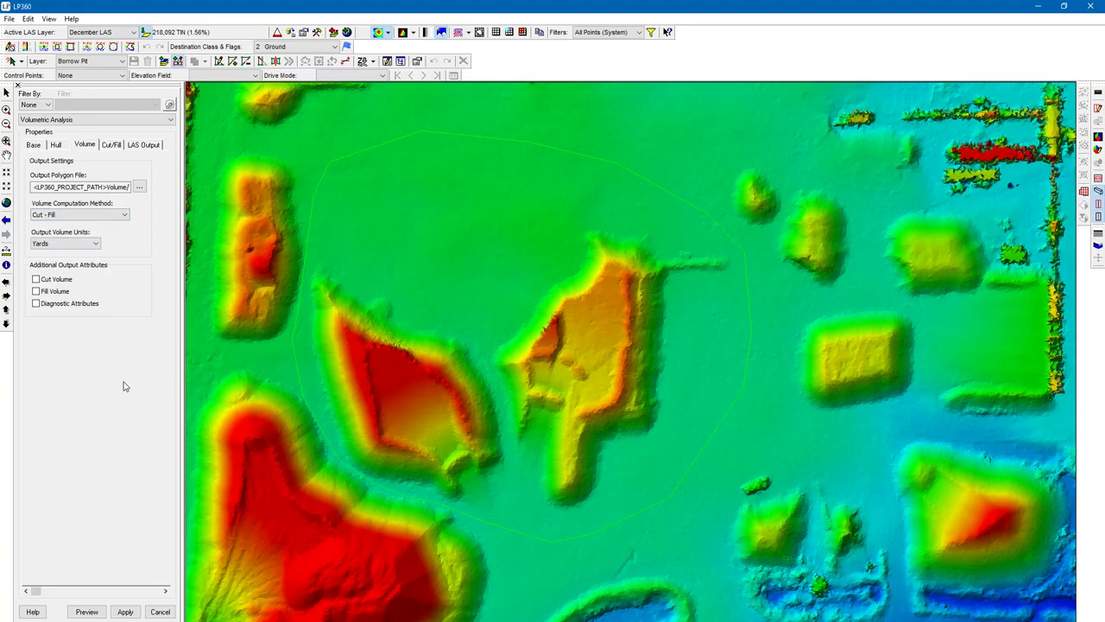
left_click(37, 279)
left_click(41, 293)
Step: Open the task's output polygon file entry and shorten the project path to C:\00-Training\BYOD Training Data\ in the project settings
left_click(139, 188)
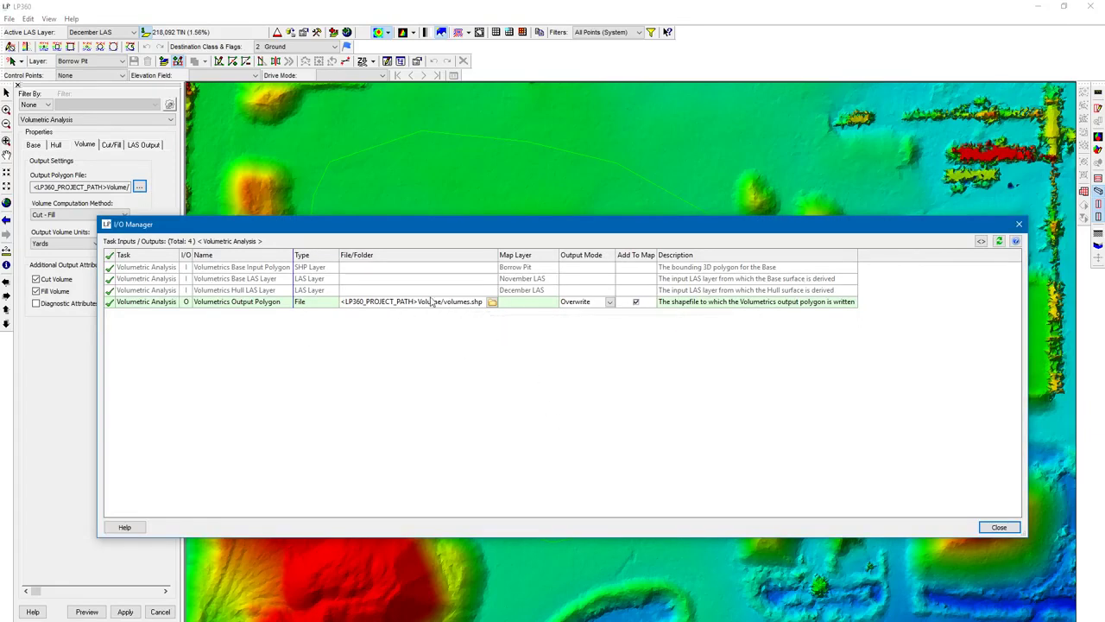
left_click(9, 19)
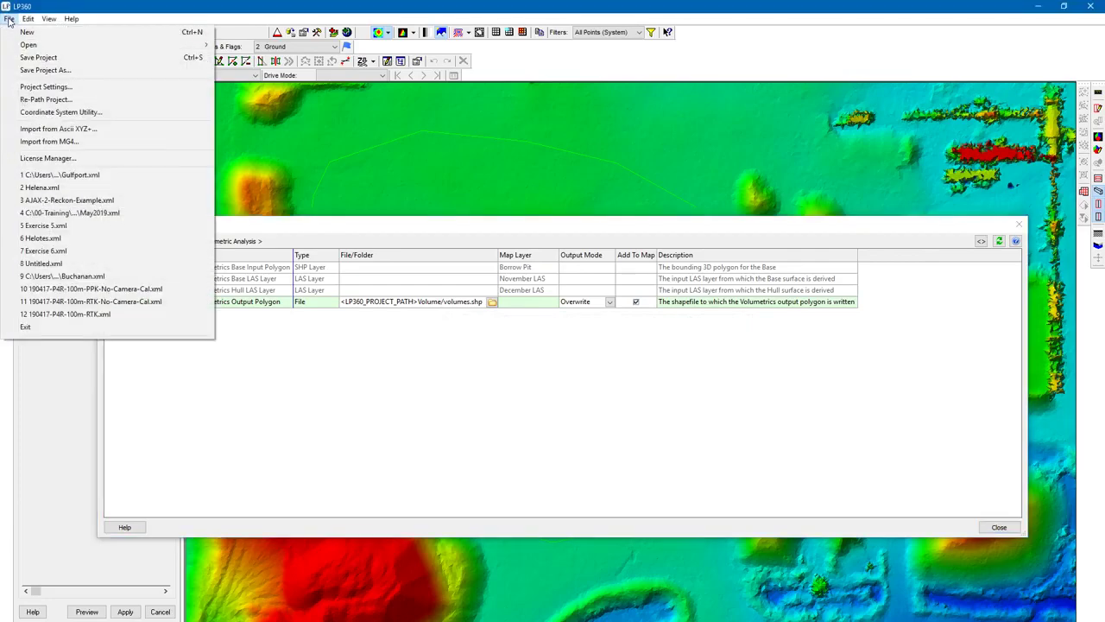
left_click(45, 87)
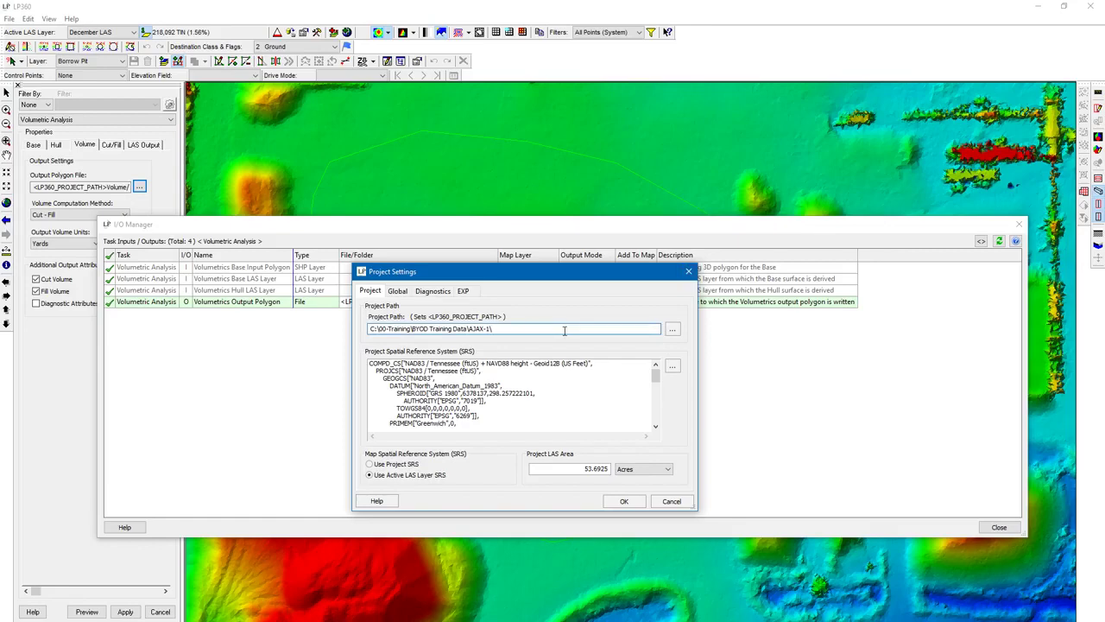
key("BackSpace")
key("BackSpace")
key("BackSpace")
left_click(624, 501)
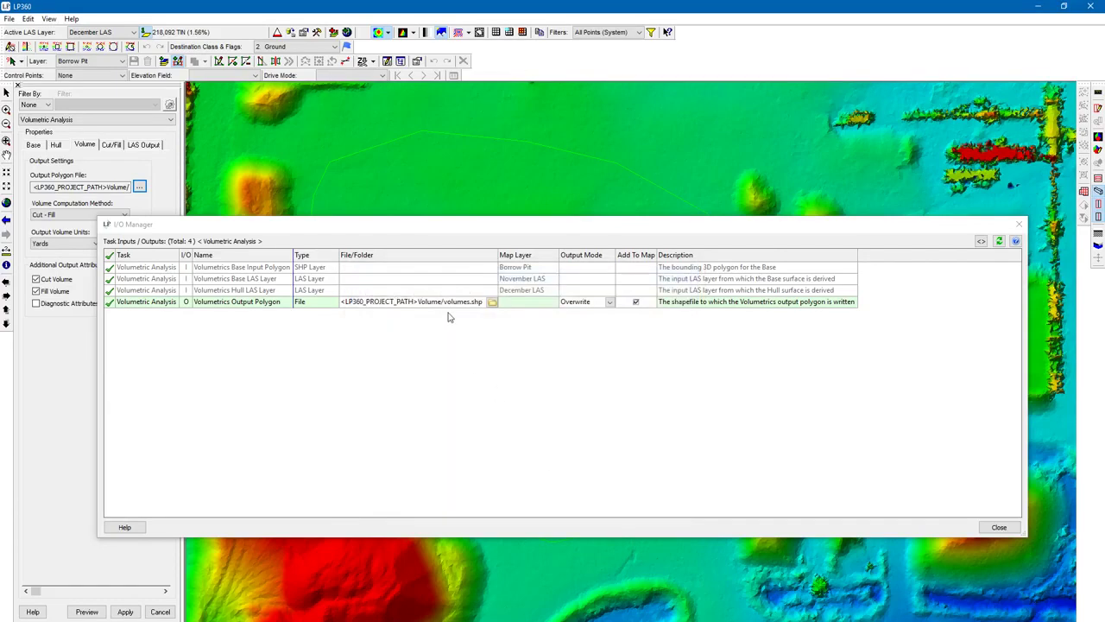
Step: Rename the volumetrics output polygon file to borrowpitvolumes.shp in the Volume folder and apply the task settings
mouse_move(435, 303)
left_click(443, 302)
left_click(443, 301)
left_click(443, 302)
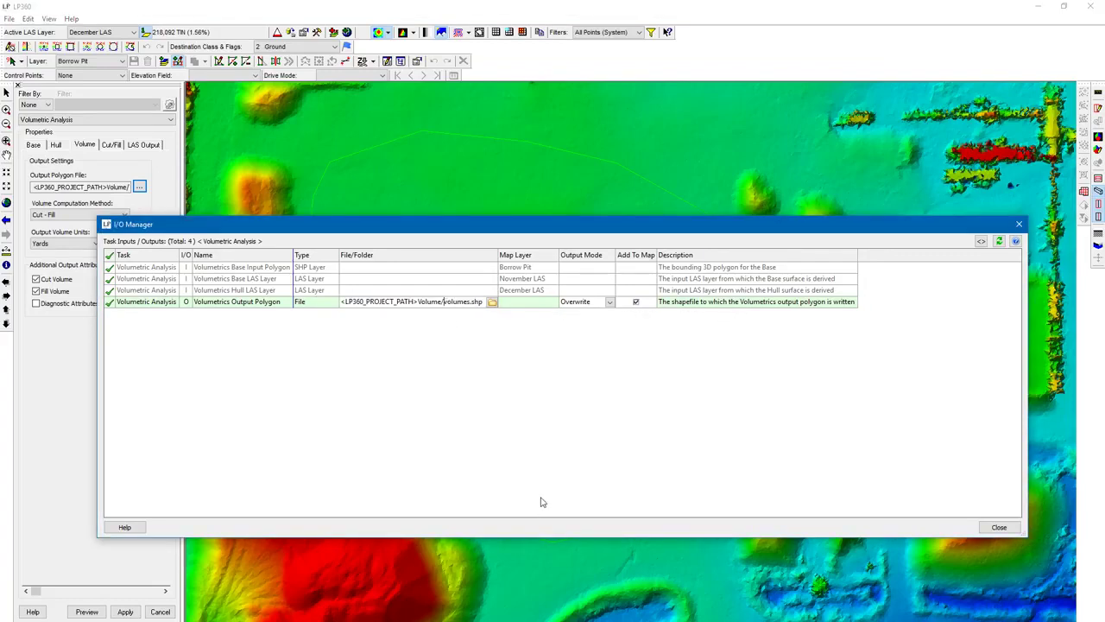
type("borrowpit")
left_click(542, 501)
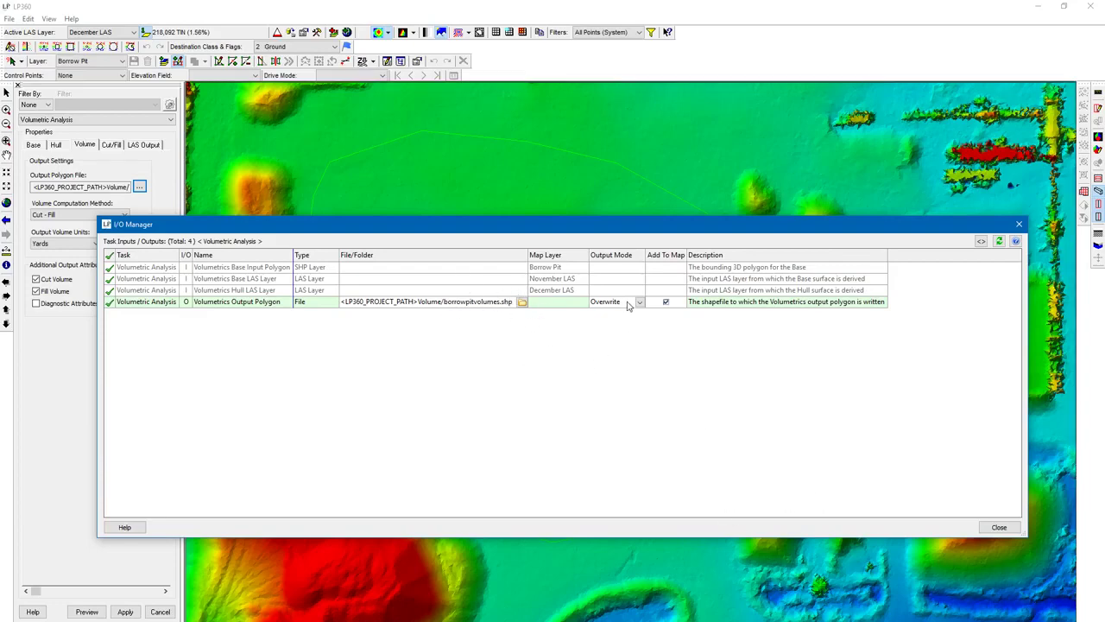
left_click(996, 527)
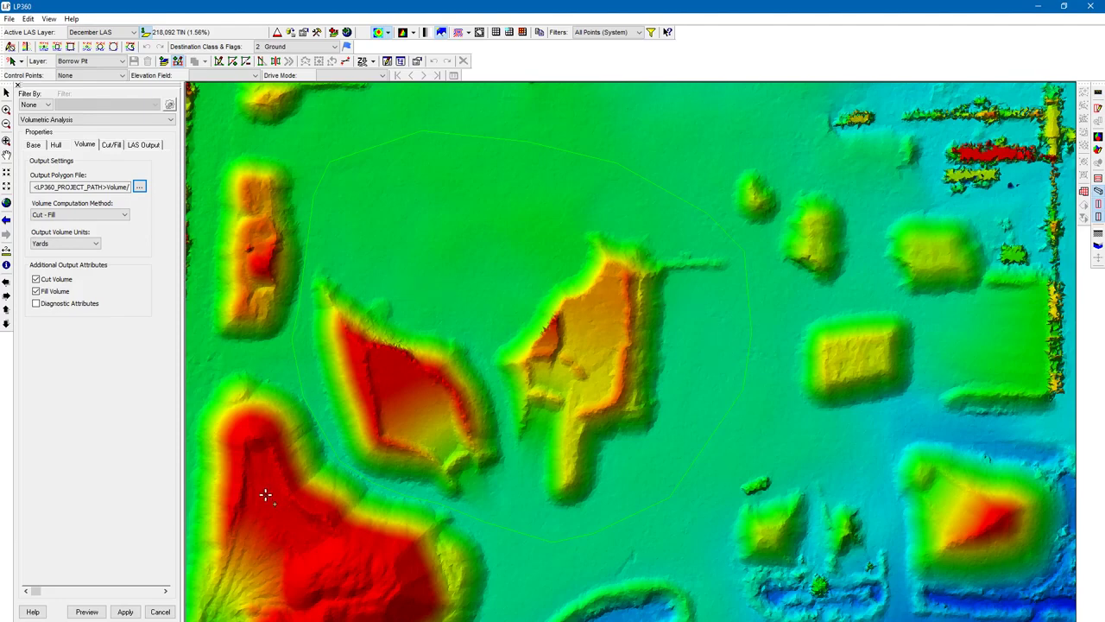
left_click(126, 611)
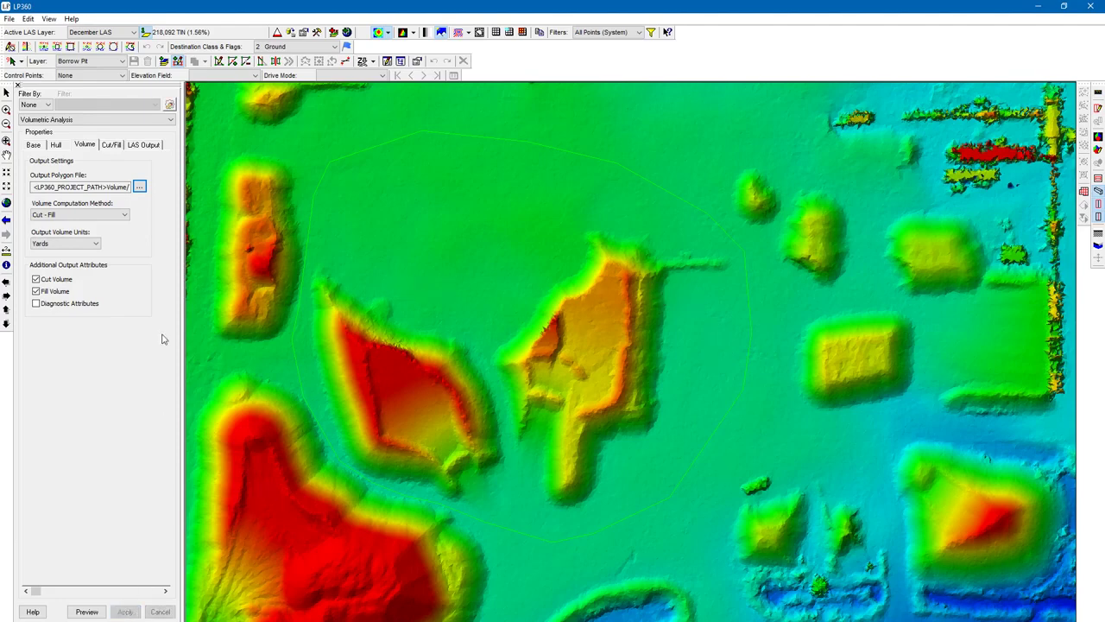
Step: Enable the output of a cut and fill image and select the epsilon value in its color settings
left_click(114, 146)
left_click(75, 183)
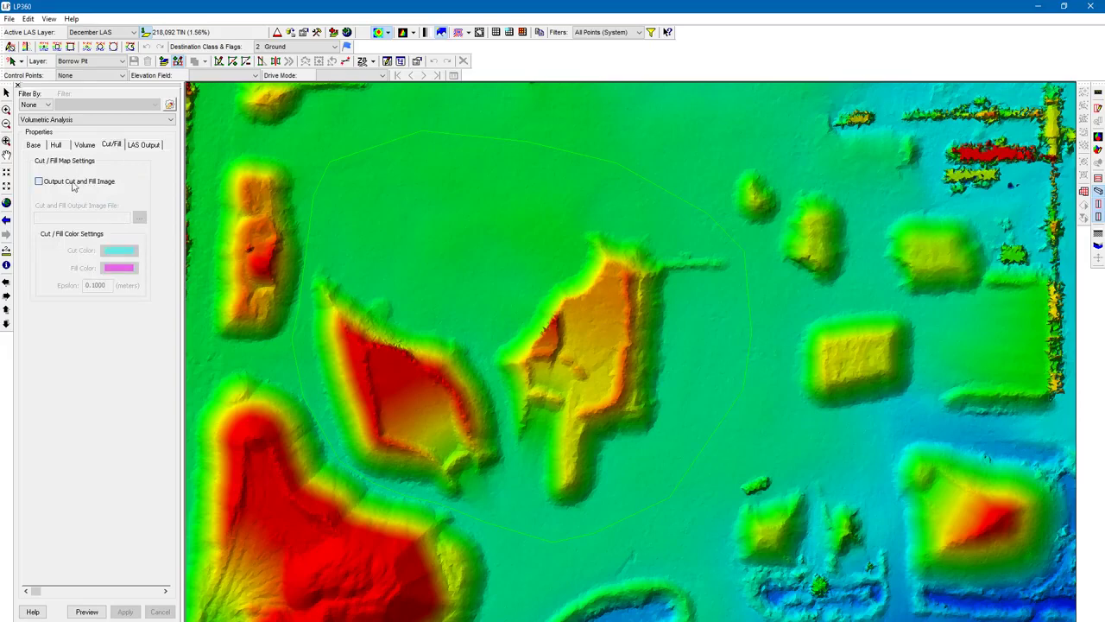
left_click(105, 288)
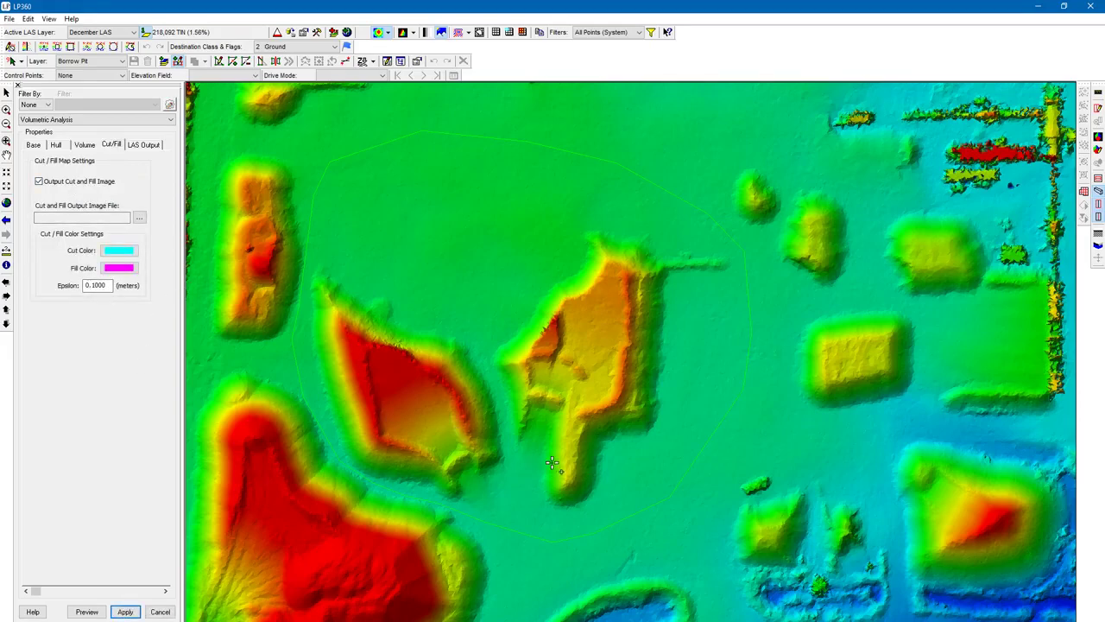
double_click(98, 287)
Step: Set the cut and fill map's output file to <LP360_PROJECT_PATH>Image/cutfill-image.tif and apply the task settings
left_click(140, 219)
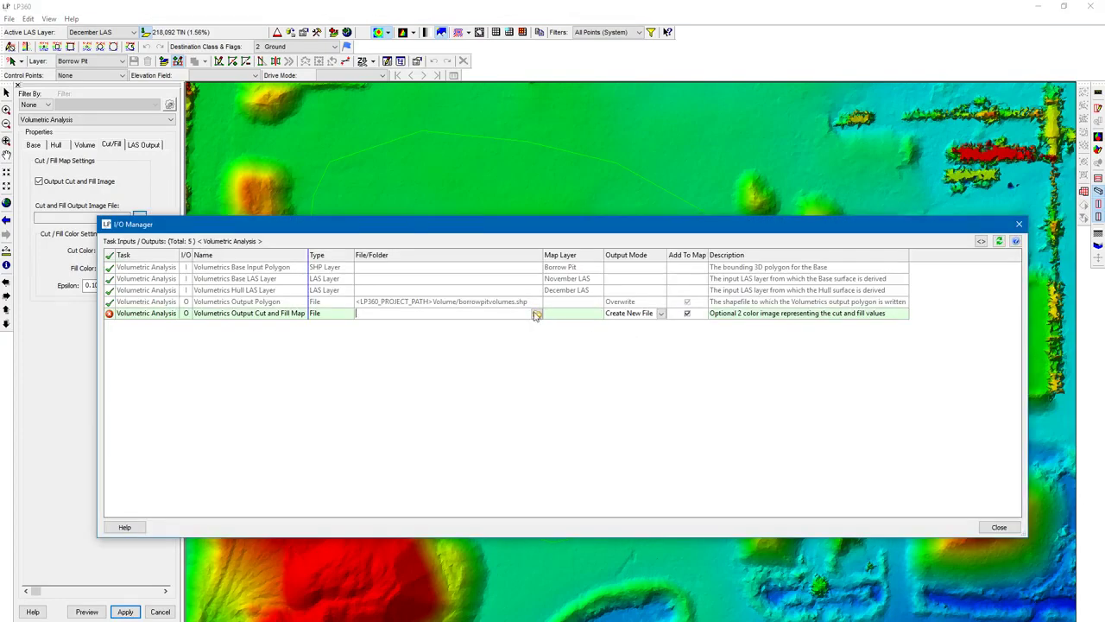
left_click(981, 241)
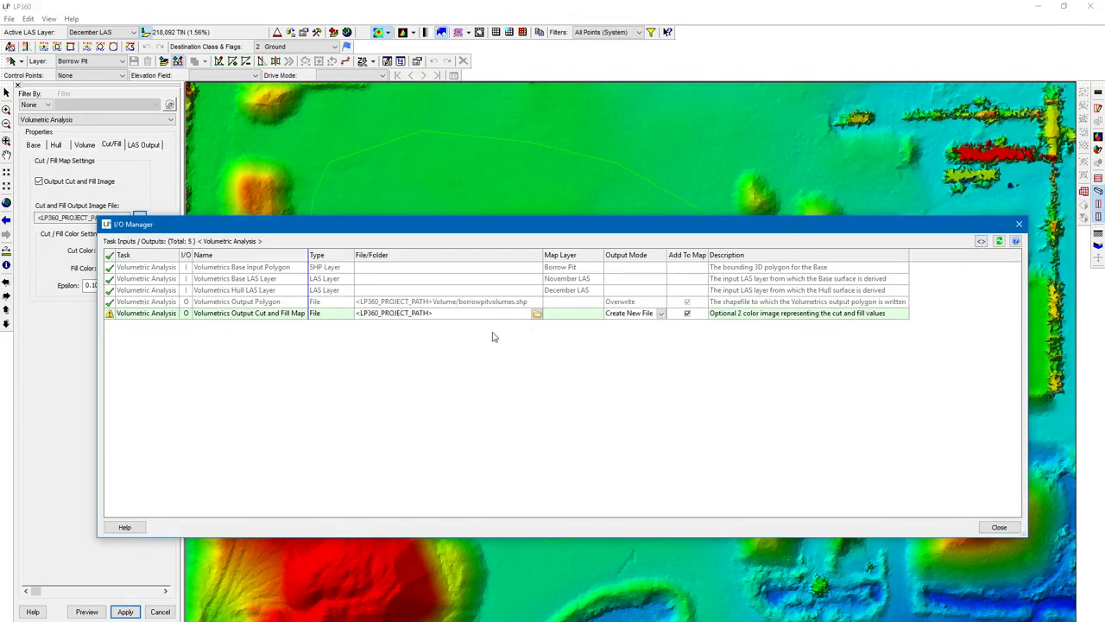
type("Image/cutfill-image.tif")
left_click(584, 430)
left_click(661, 315)
left_click(660, 316)
left_click(999, 526)
left_click(127, 612)
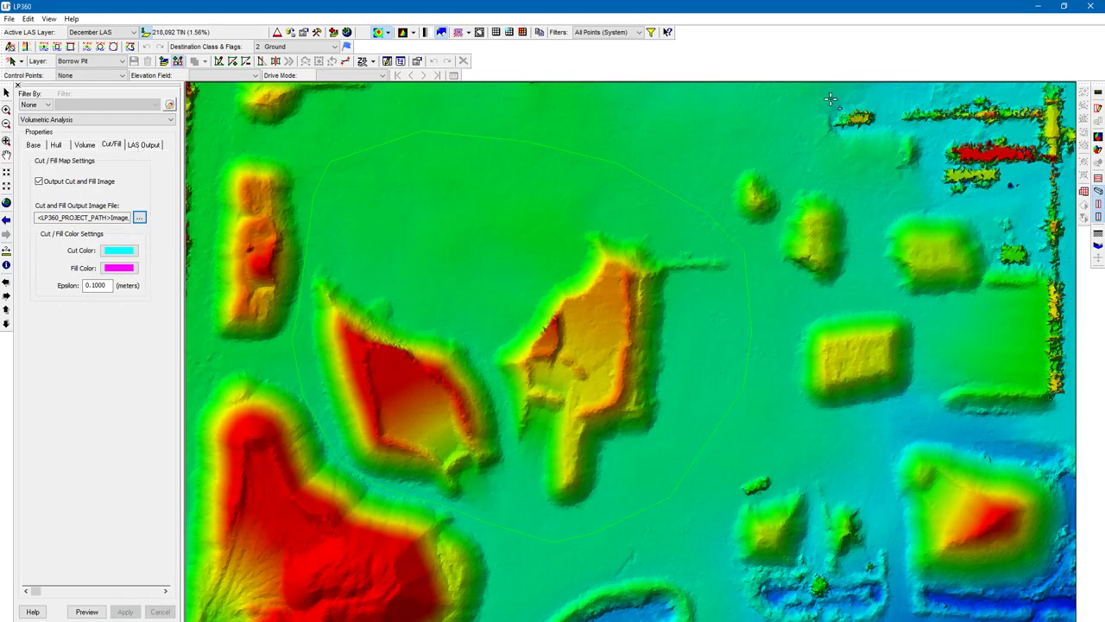
Step: Execute the Volumetric Analysis task for the borrow pit polygon and dismiss the completion message
left_click(1085, 193)
left_click(595, 380)
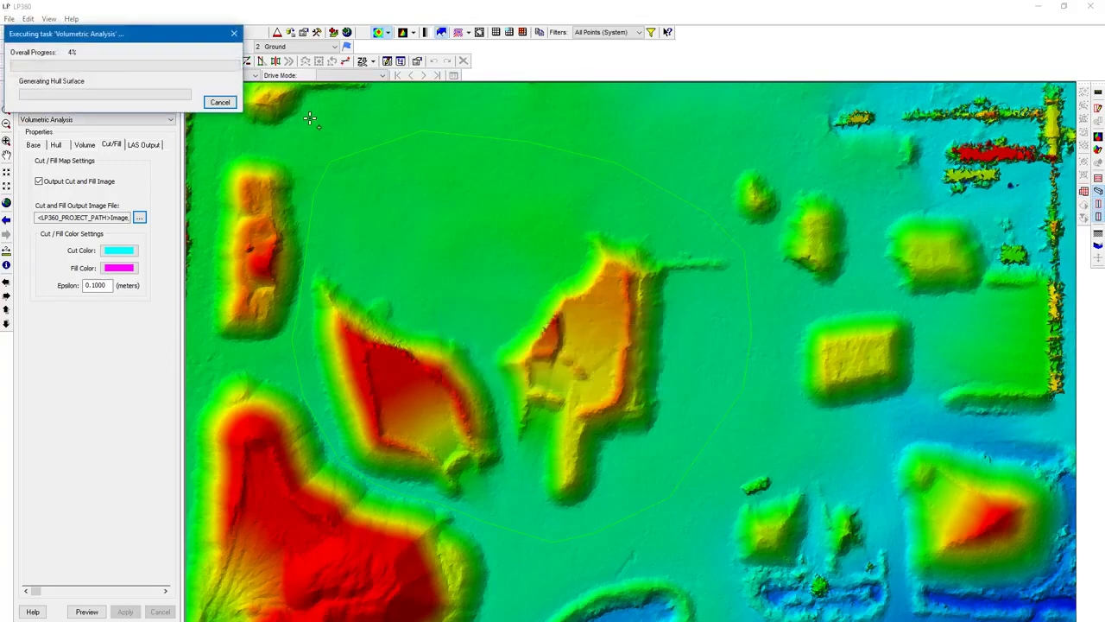
left_click_drag(175, 26, 554, 227)
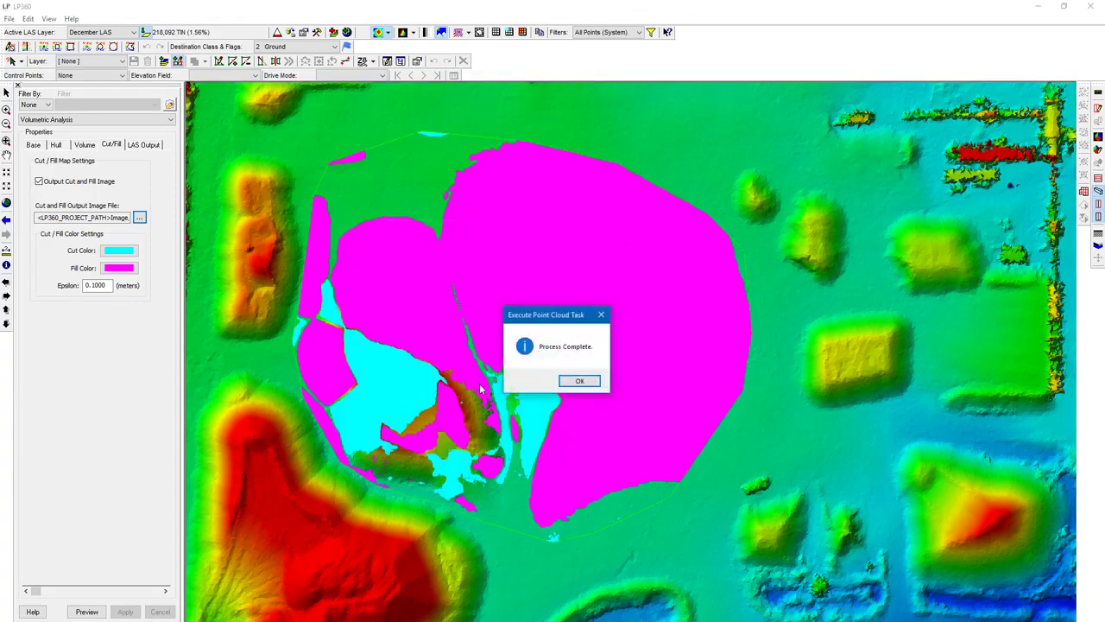
left_click(582, 381)
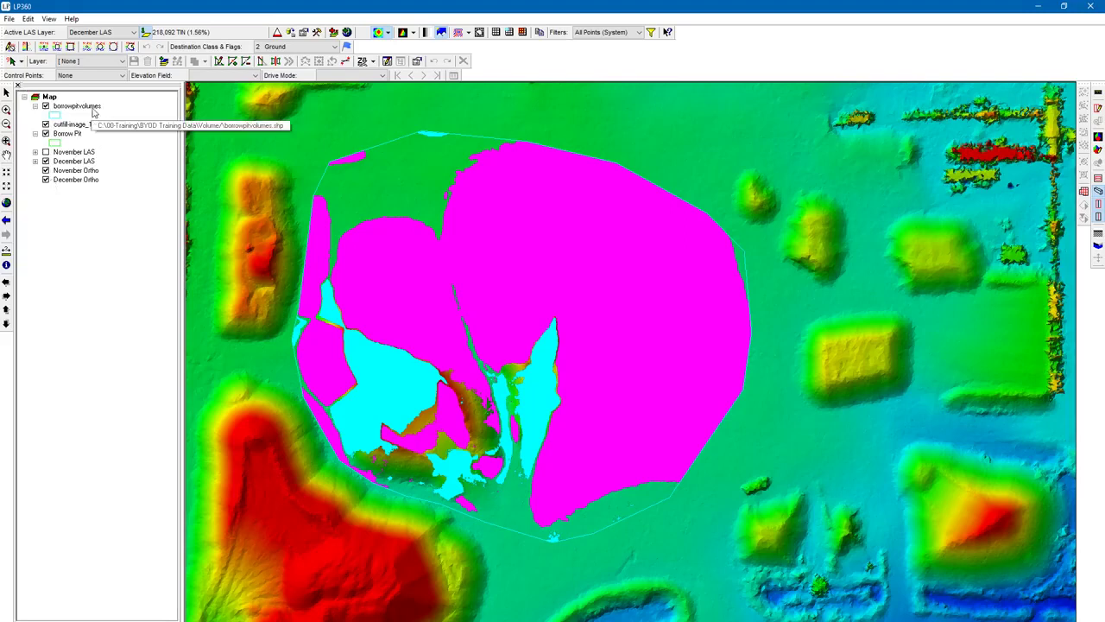
Step: Examine the volume, cut and fill attributes of the borrowpitvolumes layer in Feature Analyst
right_click(95, 109)
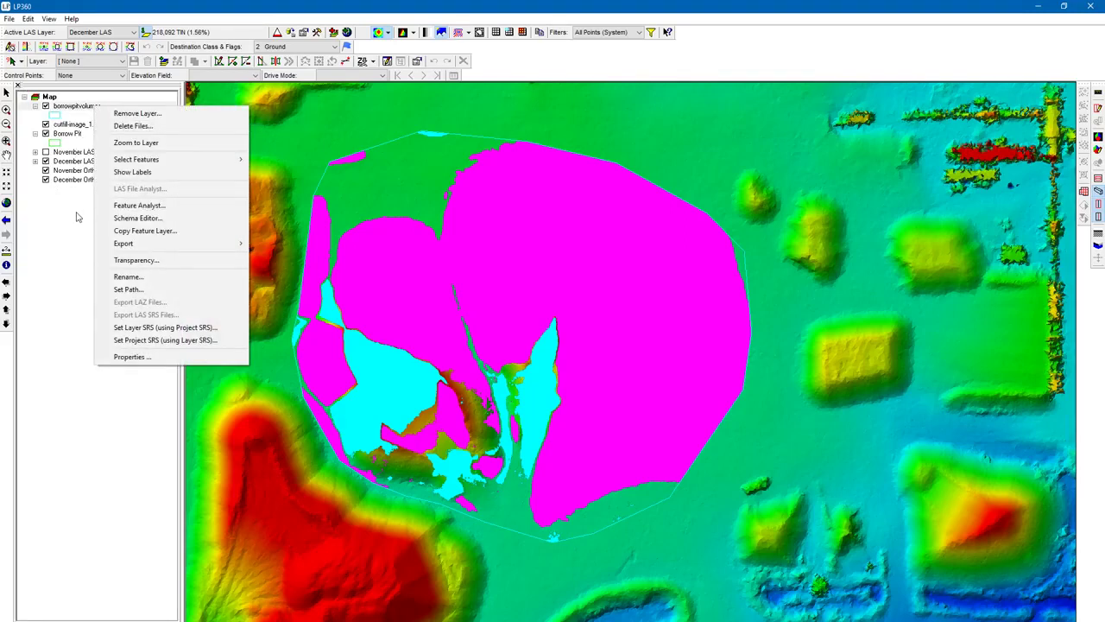
left_click(147, 205)
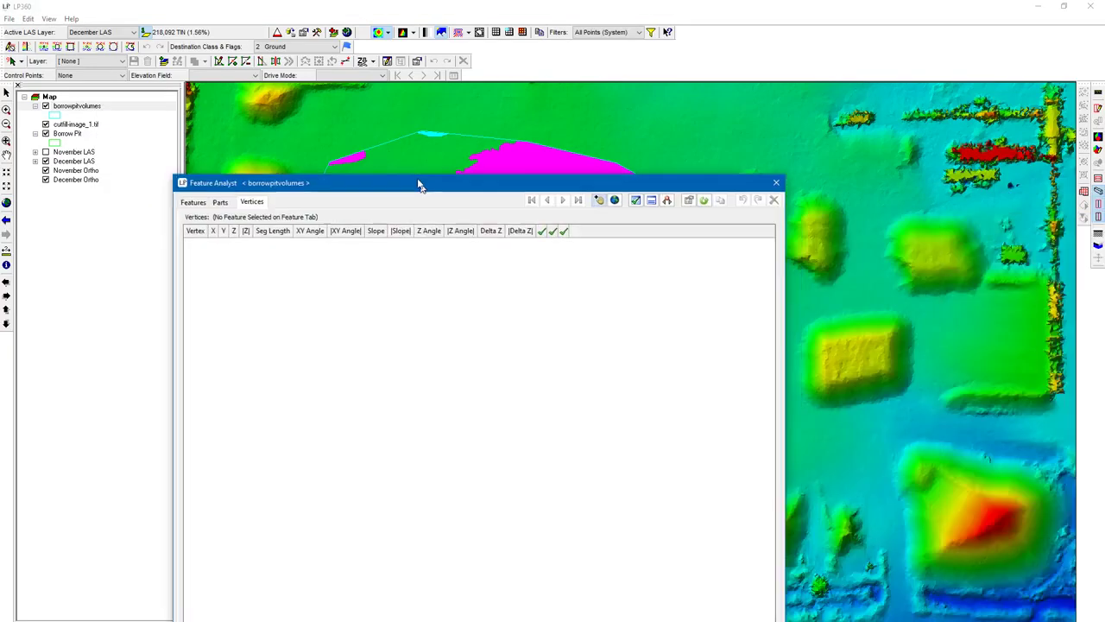
left_click_drag(420, 182, 405, 98)
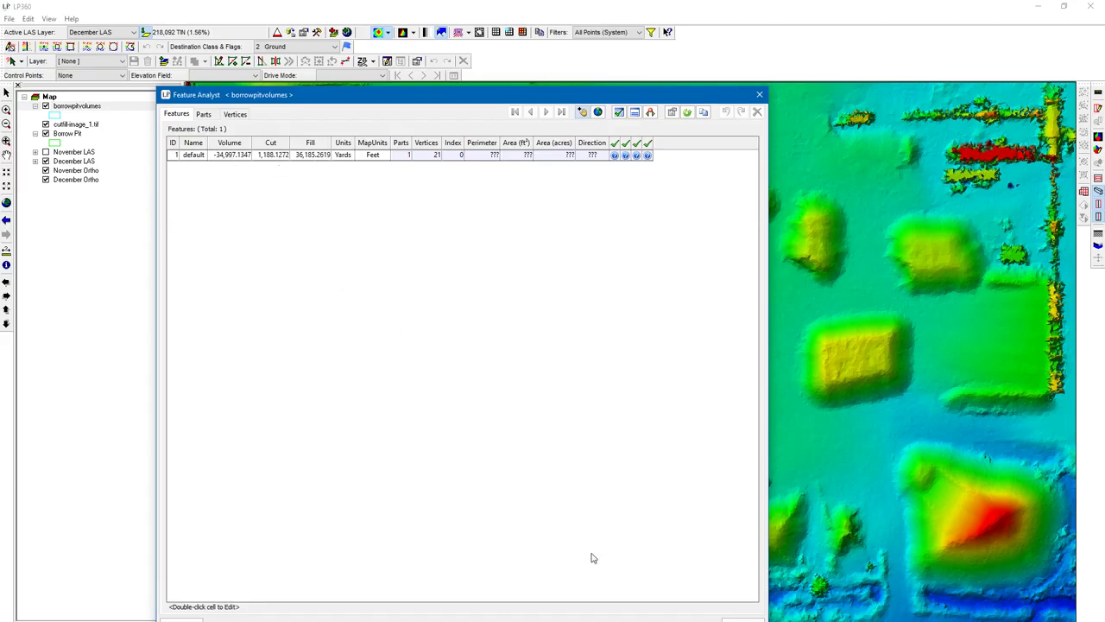
left_click(743, 620)
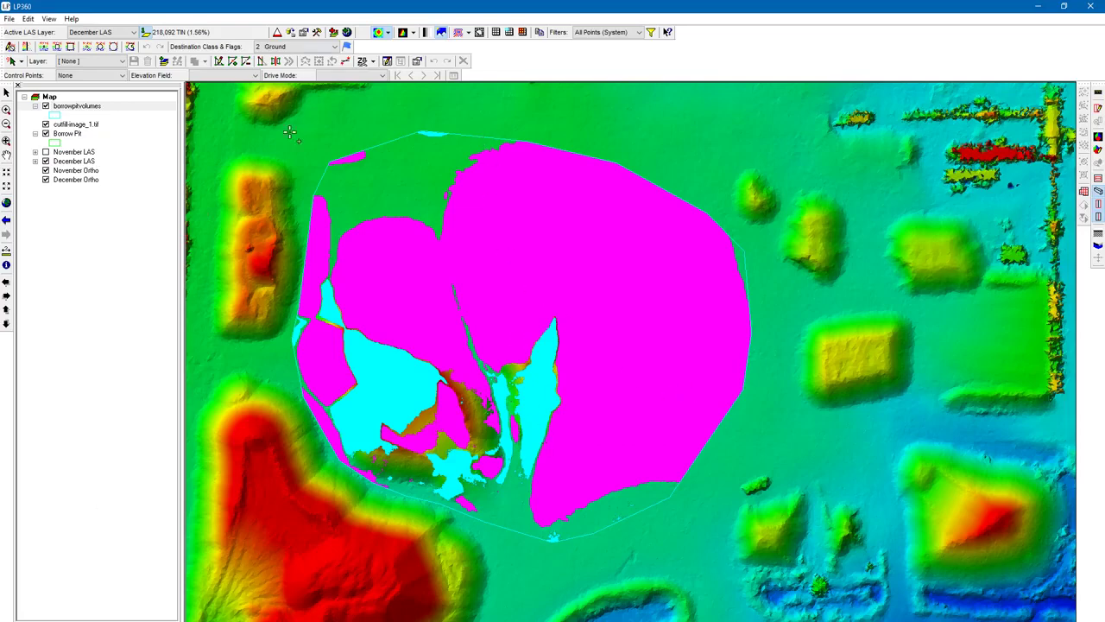
Step: Hide the cut and fill image layer and make November LAS the active LAS layer
left_click(46, 125)
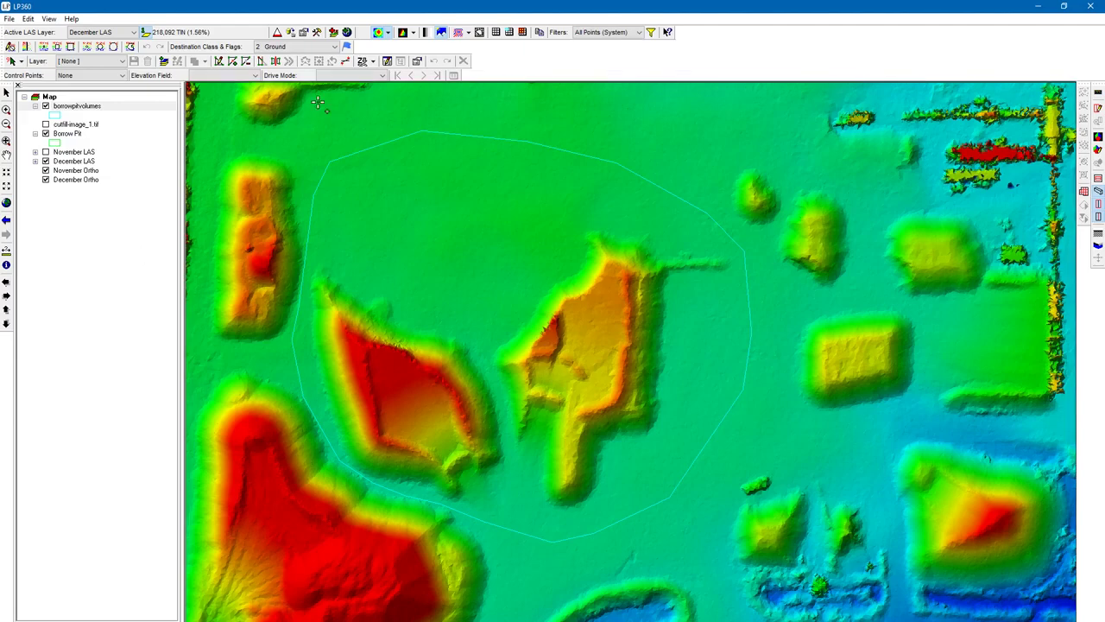
left_click(121, 32)
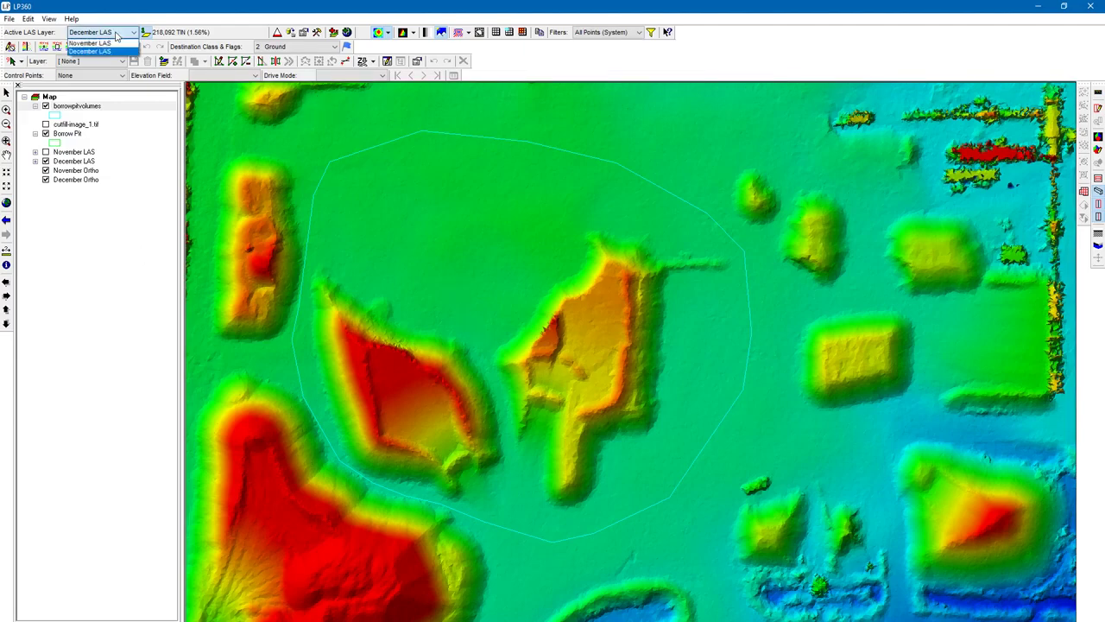
left_click(115, 45)
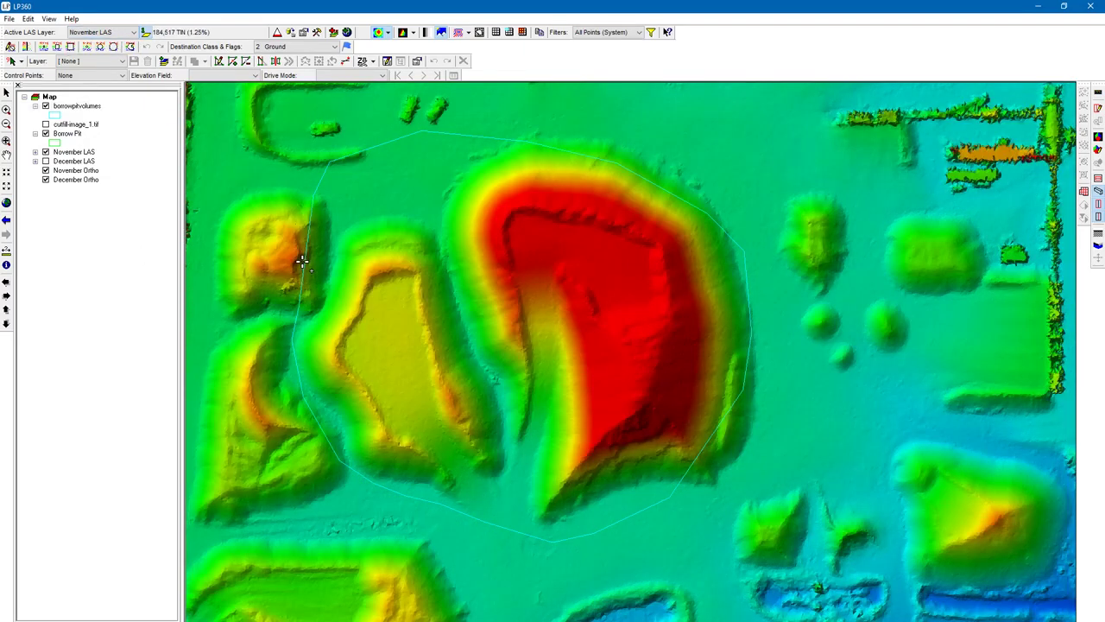